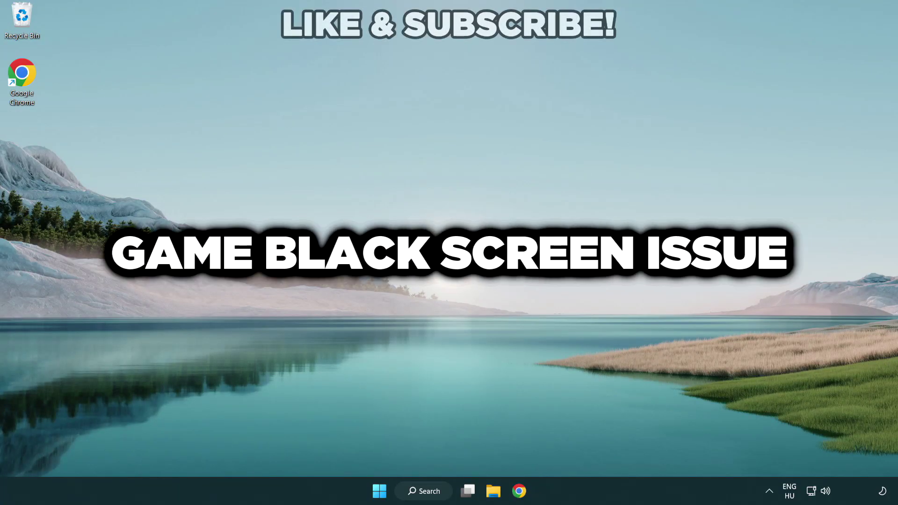
# Search Windows for 'device manager' so Device Manager appears as the best match.
pyautogui.click(425, 491)
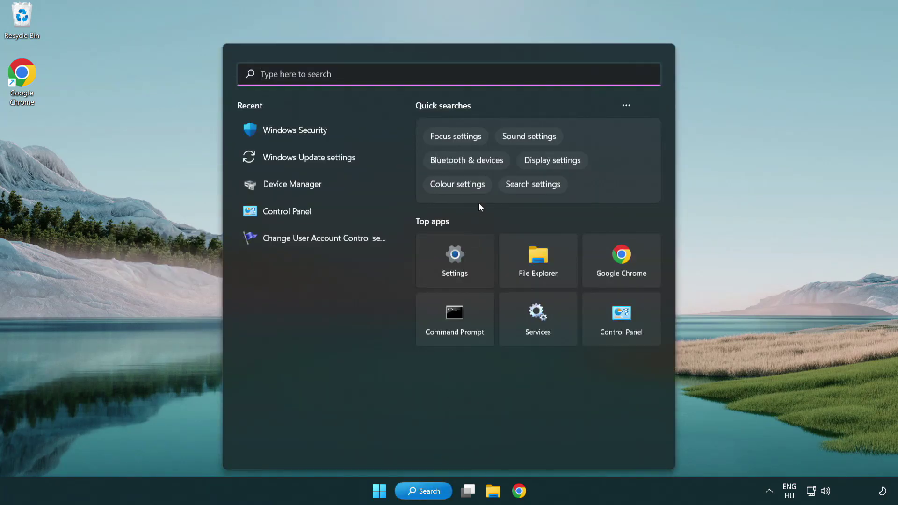
pyautogui.write('d')
pyautogui.write('evice manager')
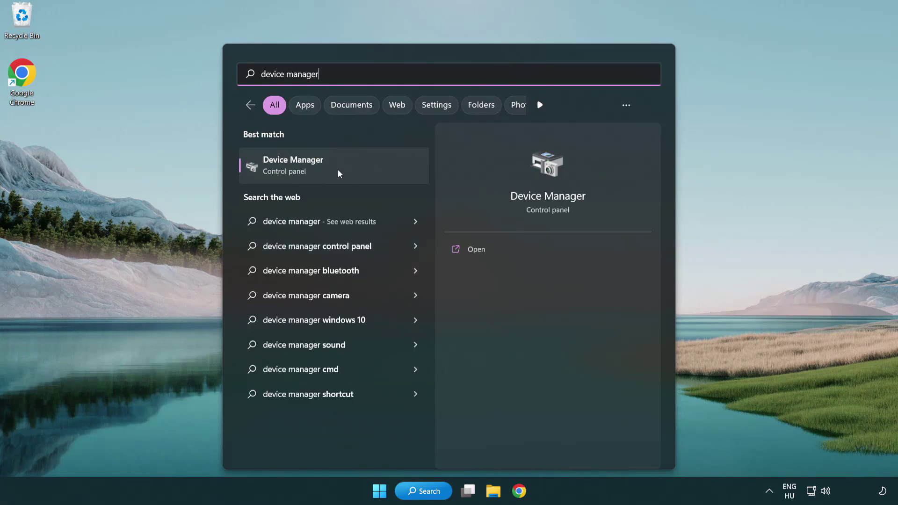
# Open Device Manager, expand Display adapters and bring up the VMware SVGA 3D adapter's menu.
pyautogui.click(358, 169)
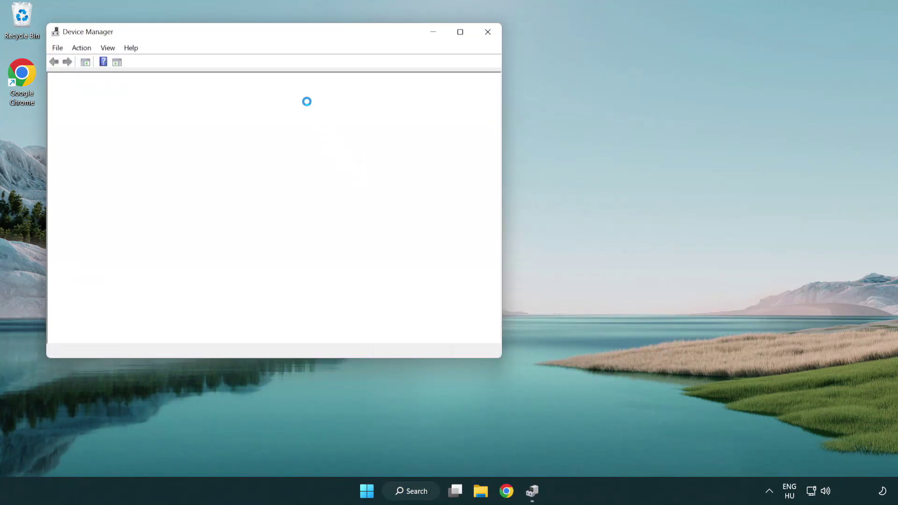
pyautogui.moveTo(246, 35); pyautogui.dragTo(395, 90)
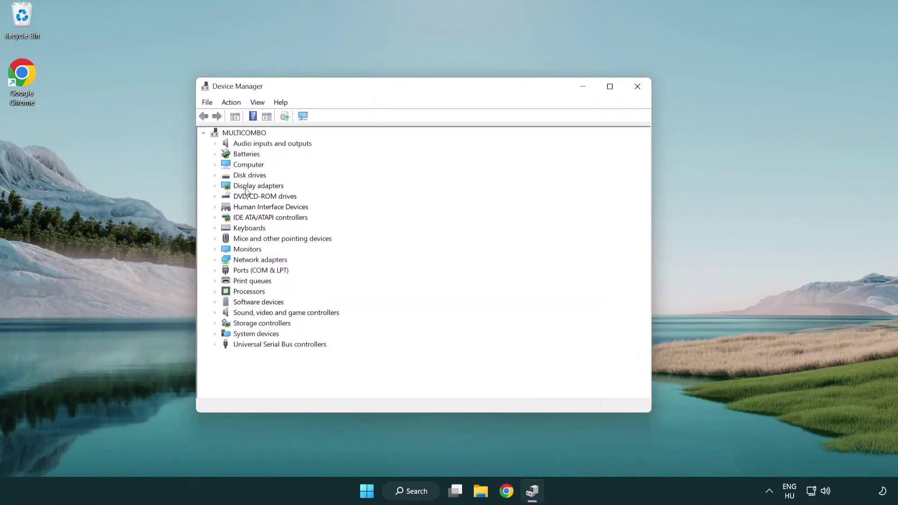
pyautogui.click(238, 188)
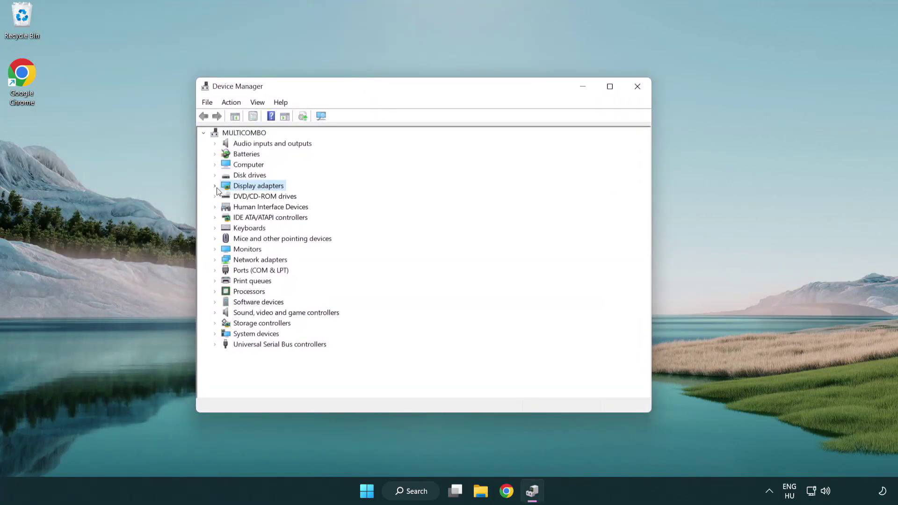
pyautogui.click(217, 186)
pyautogui.click(265, 197)
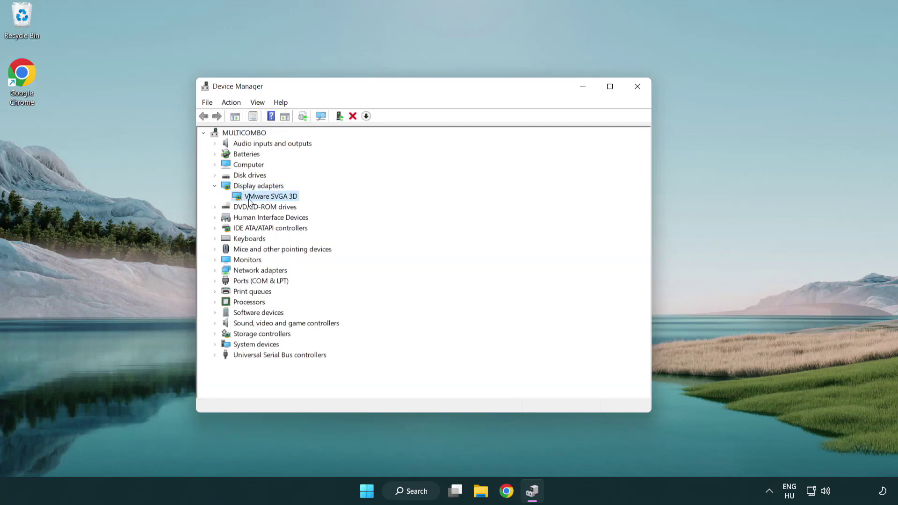
pyautogui.rightClick(268, 200)
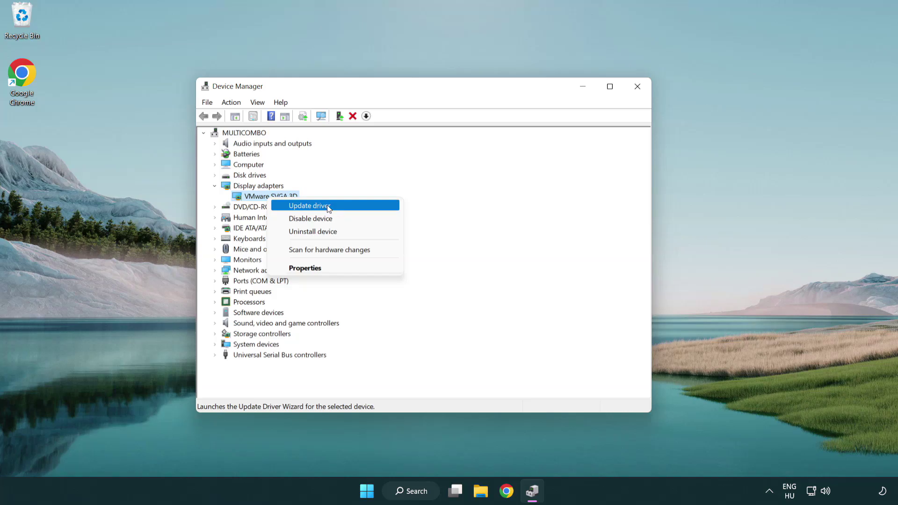
# Auto-search VMware SVGA 3D drivers, confirm the best ones are installed, and close Device Manager.
pyautogui.click(353, 204)
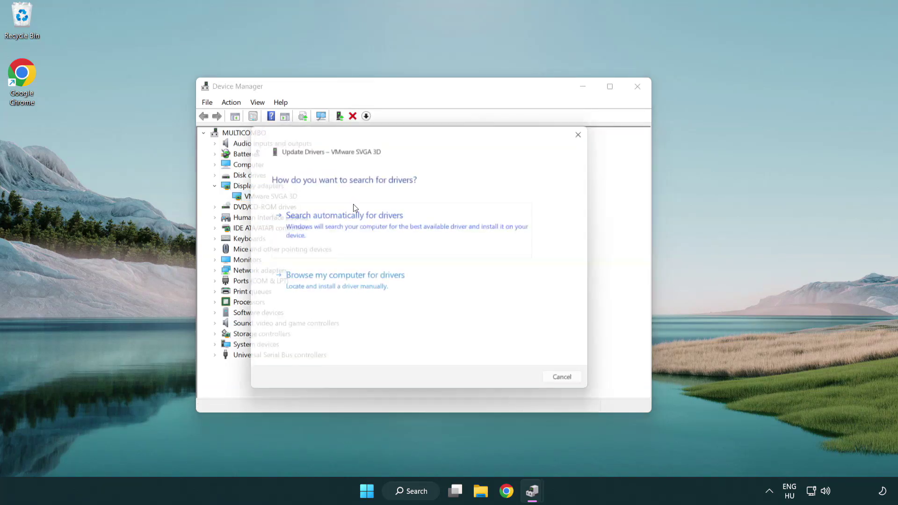
pyautogui.moveTo(373, 138); pyautogui.dragTo(391, 131)
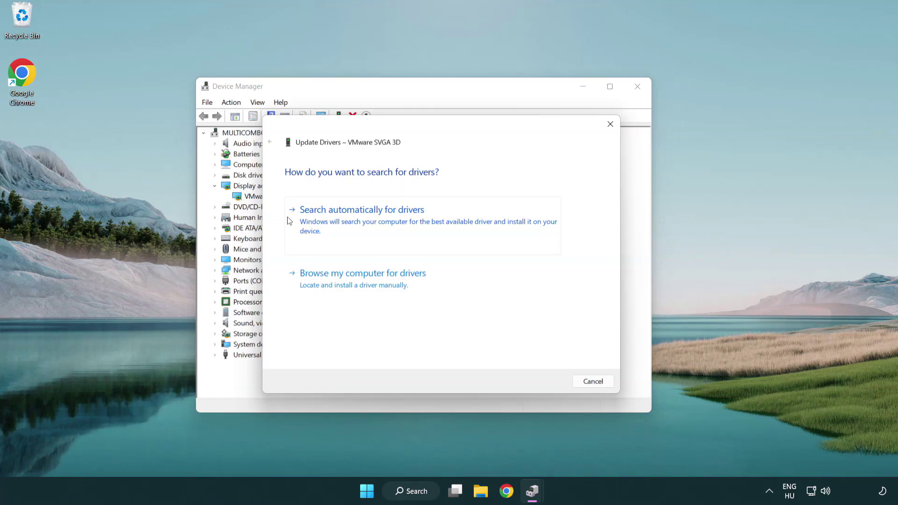
pyautogui.click(398, 223)
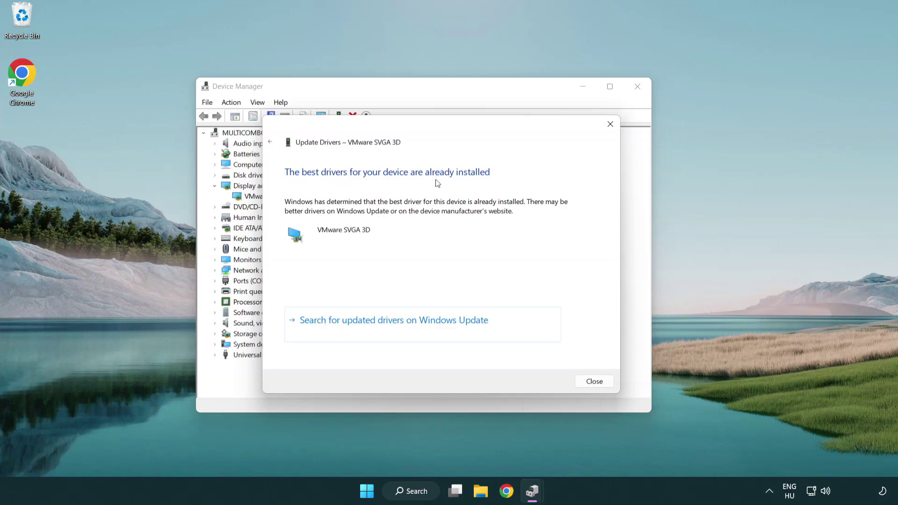
pyautogui.click(596, 385)
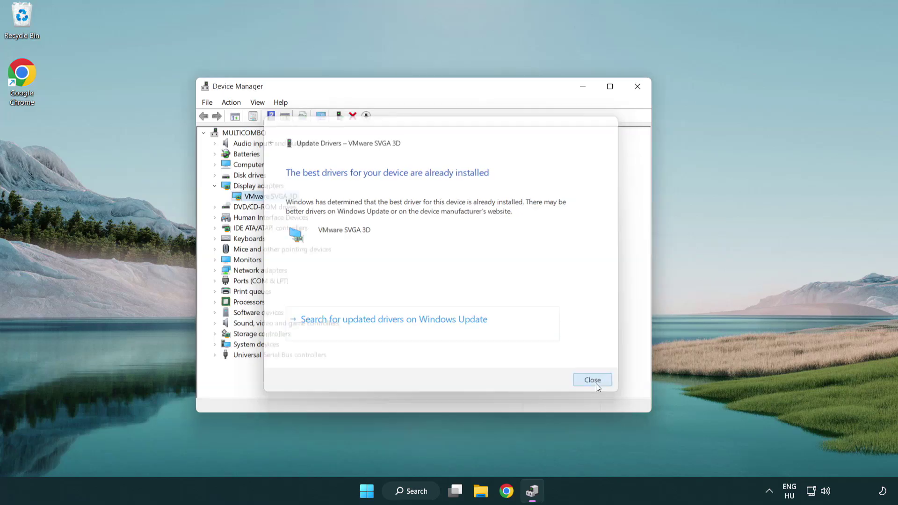
pyautogui.click(638, 87)
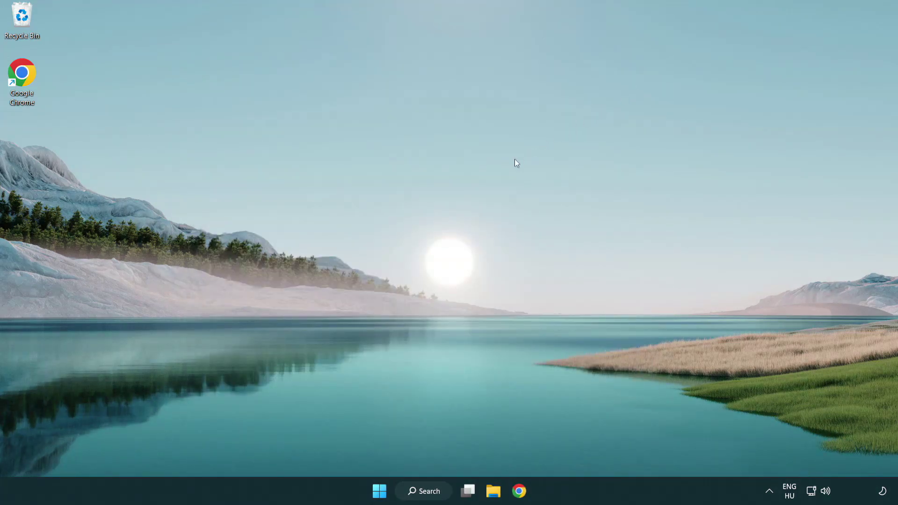
# Search Windows for 'update' and launch the Windows Update settings page.
pyautogui.click(428, 490)
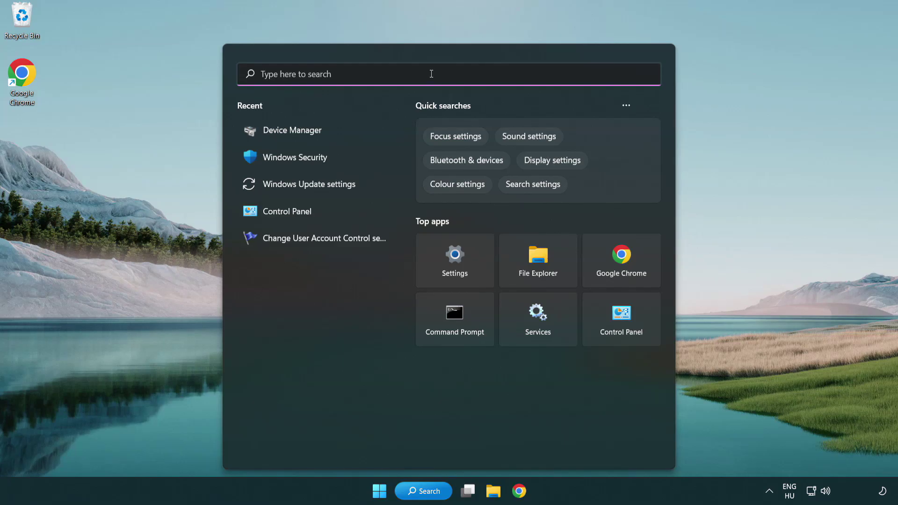
pyautogui.write('update')
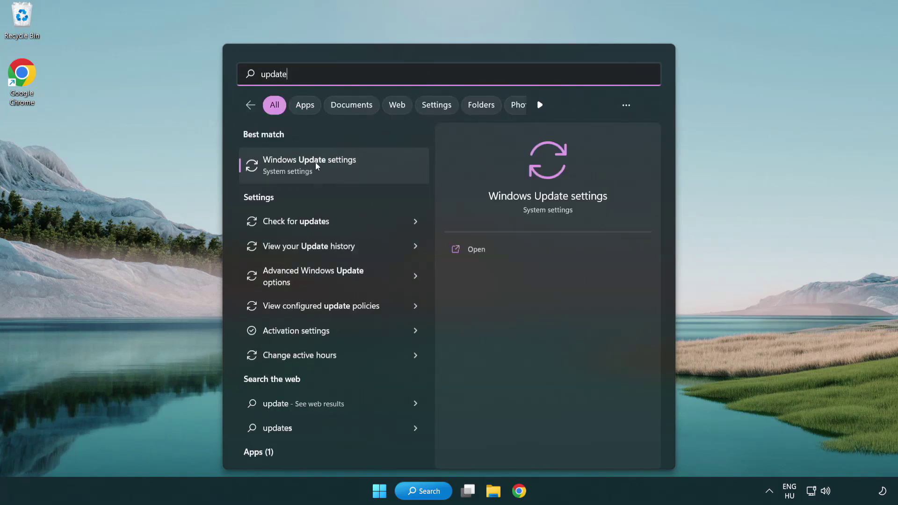
pyautogui.click(350, 169)
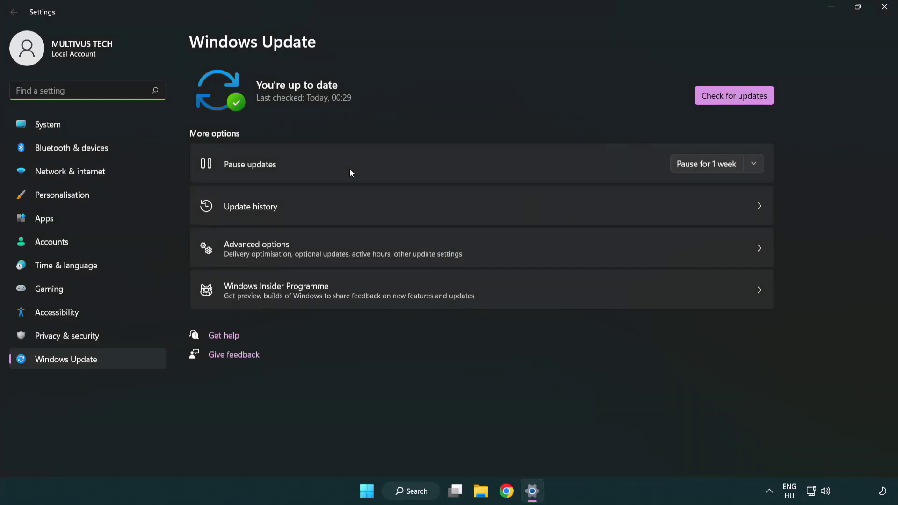
# Run a fresh update check confirming Windows is up to date, then close Settings.
pyautogui.click(752, 101)
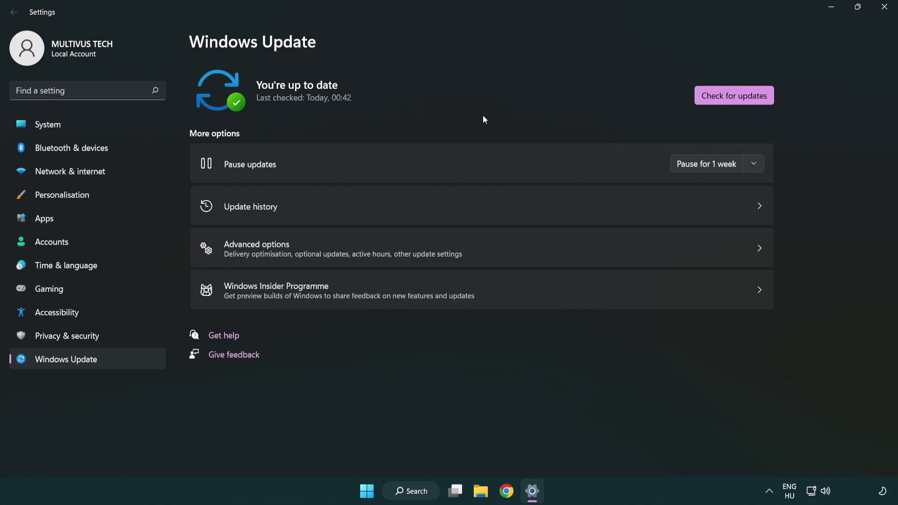
pyautogui.click(883, 12)
# Give the GAME shortcut Windows 8 compatibility, run as administrator, no fullscreen optimizations.
pyautogui.rightClick(116, 74)
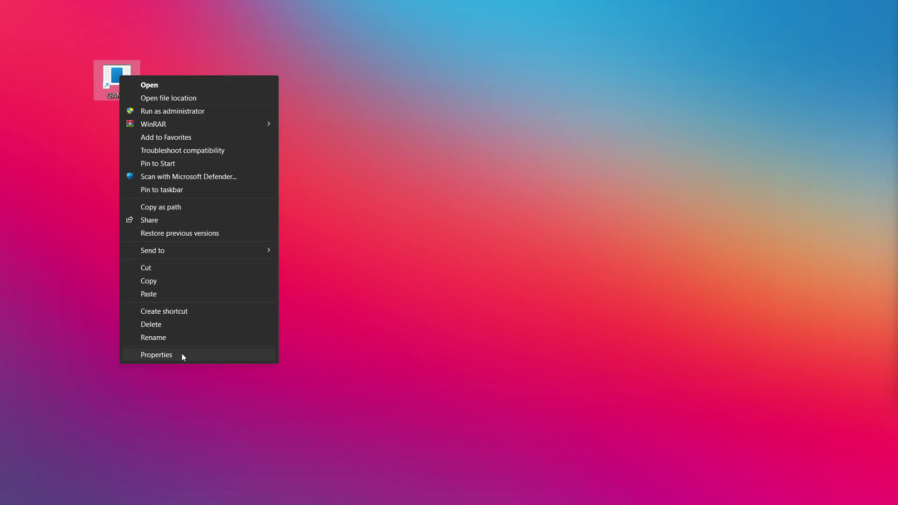
pyautogui.click(236, 357)
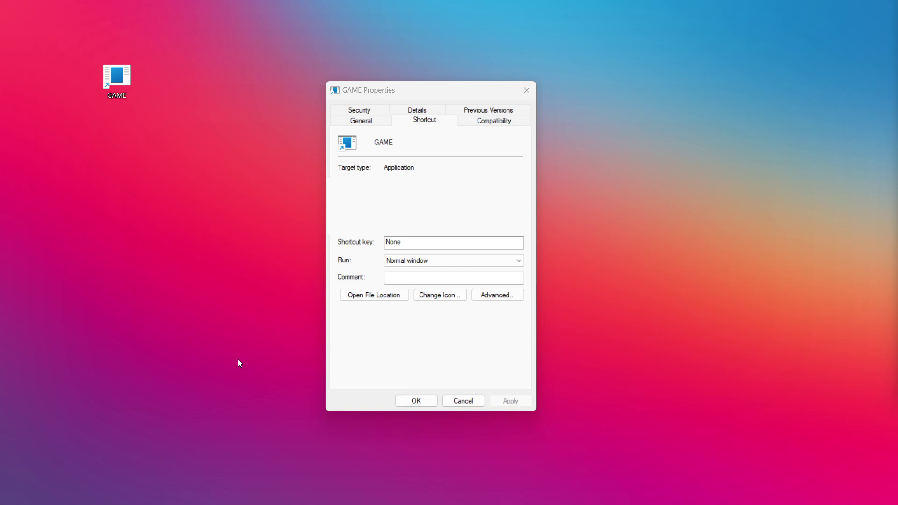
pyautogui.click(506, 123)
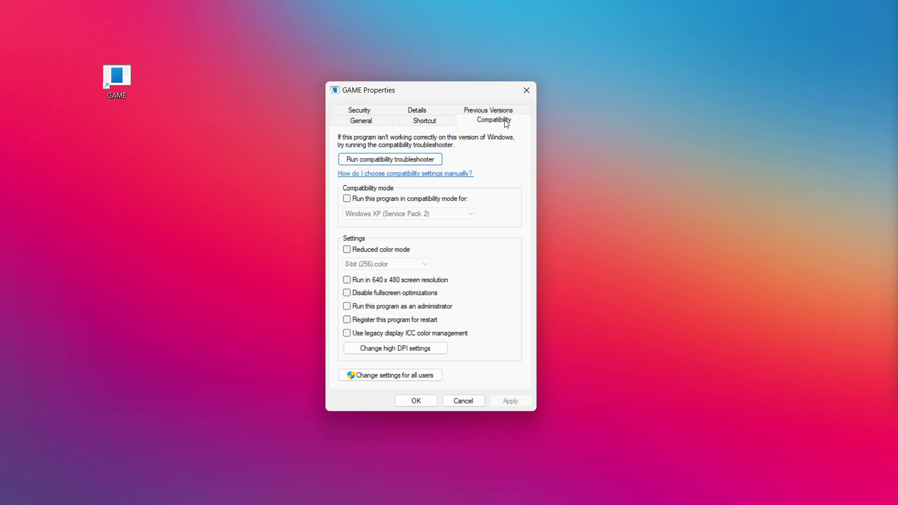
pyautogui.click(406, 200)
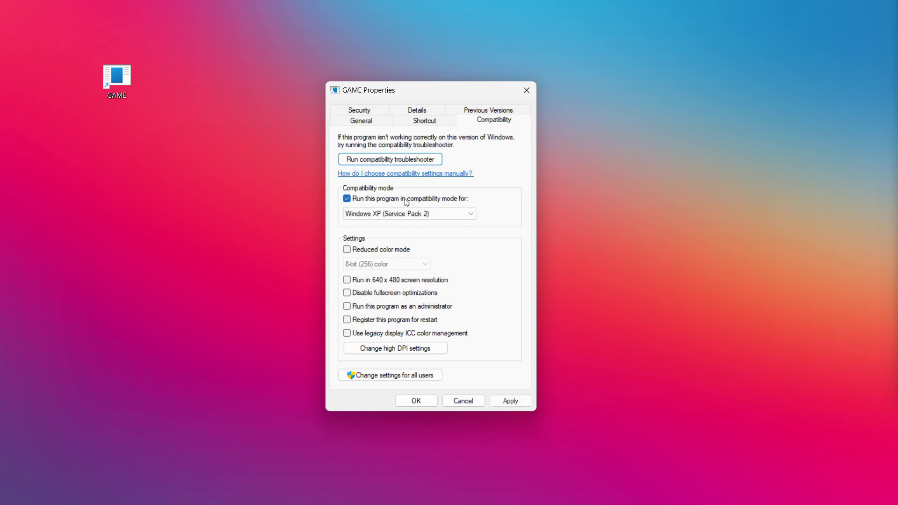
pyautogui.click(409, 214)
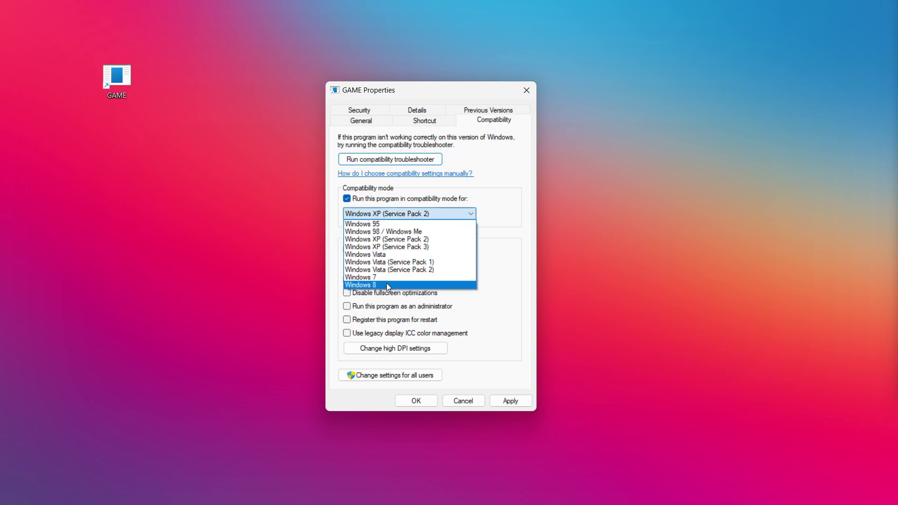
pyautogui.click(387, 287)
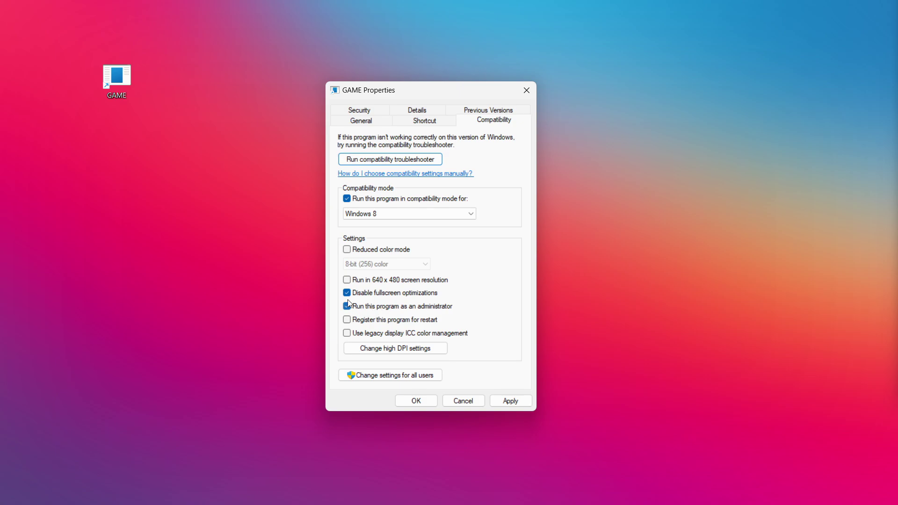
pyautogui.click(510, 401)
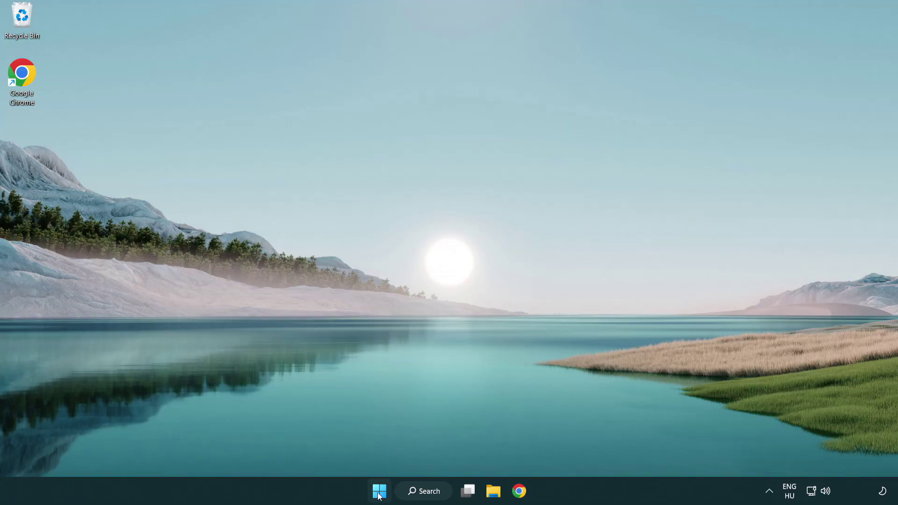
# Launch Task Manager from the Start button's Win+X quick-access menu.
pyautogui.rightClick(379, 492)
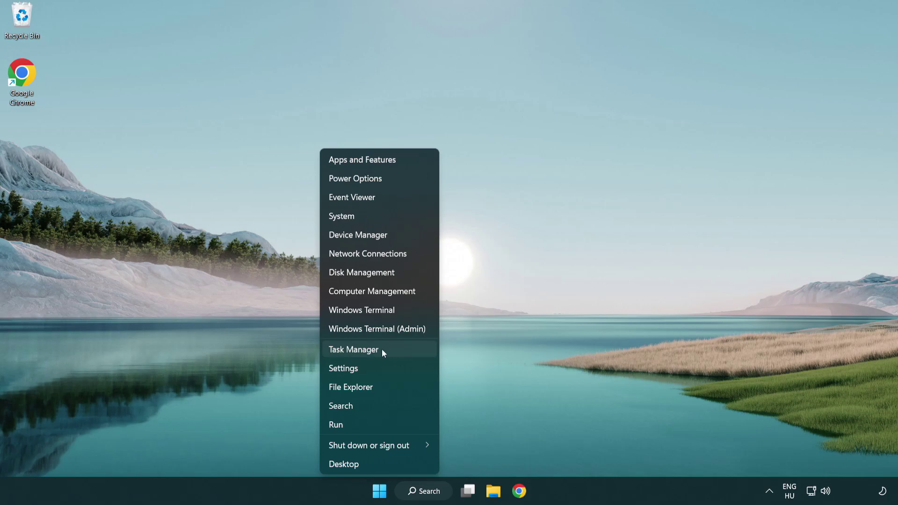
pyautogui.click(397, 351)
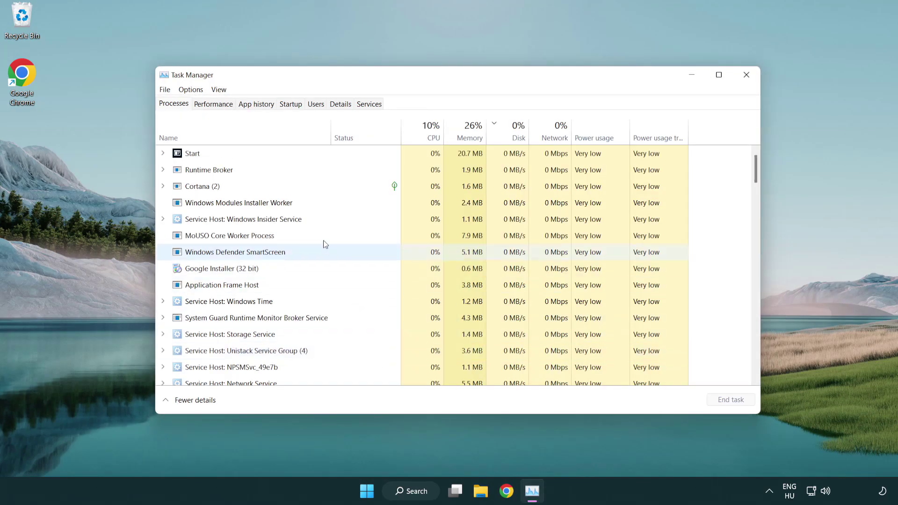
# Disable Terminal and Phone Link in Task Manager's Startup apps list.
pyautogui.click(292, 105)
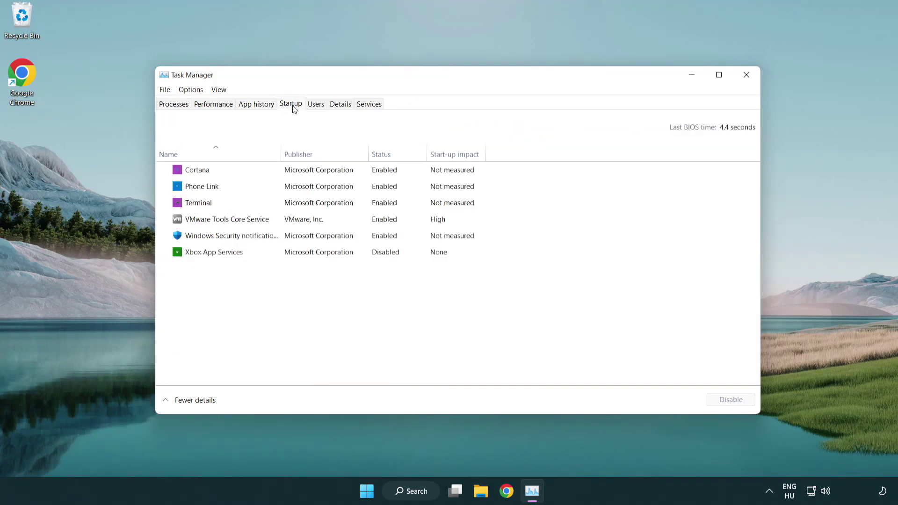
pyautogui.click(295, 204)
pyautogui.click(730, 399)
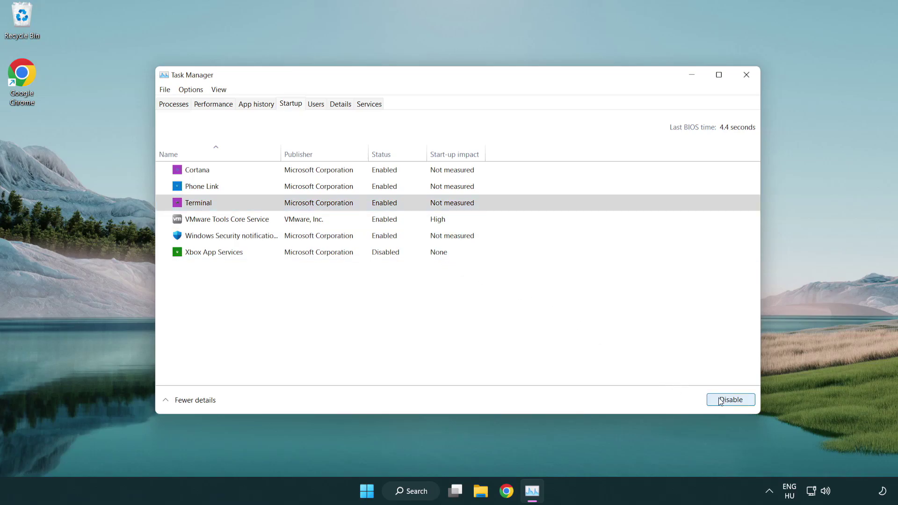
pyautogui.click(376, 188)
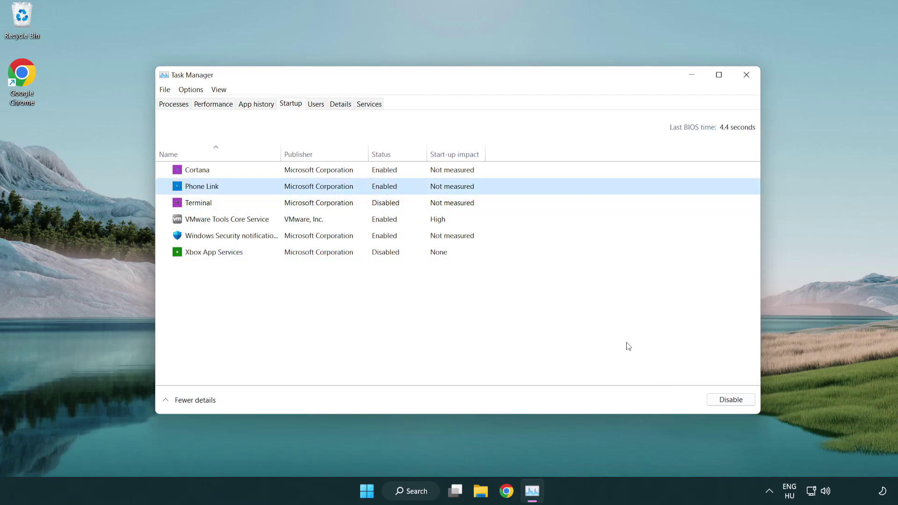
pyautogui.click(730, 400)
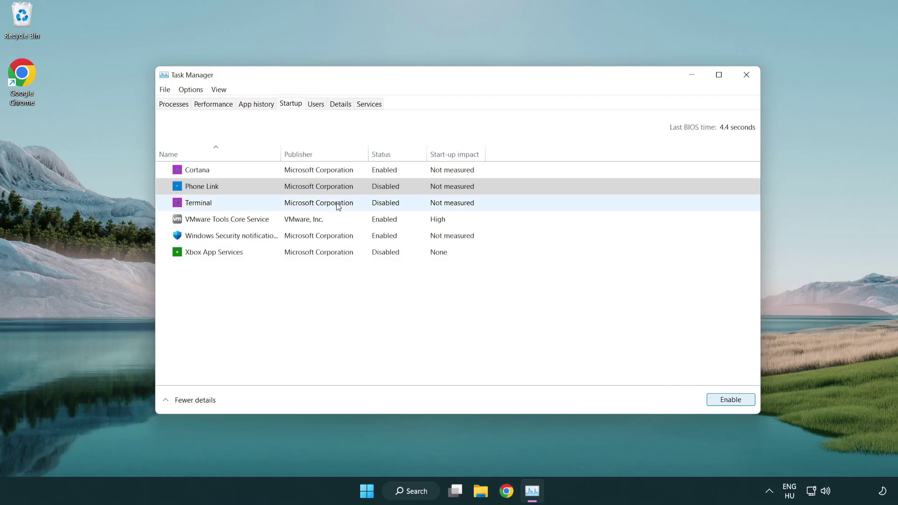
# Disable Cortana and Windows Security notifications at startup, then close Task Manager.
pyautogui.click(321, 175)
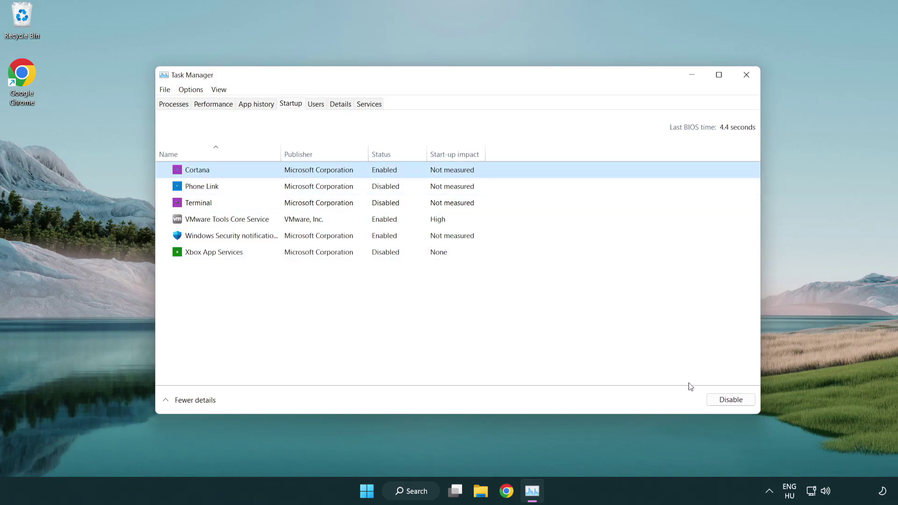
pyautogui.click(728, 399)
pyautogui.click(426, 239)
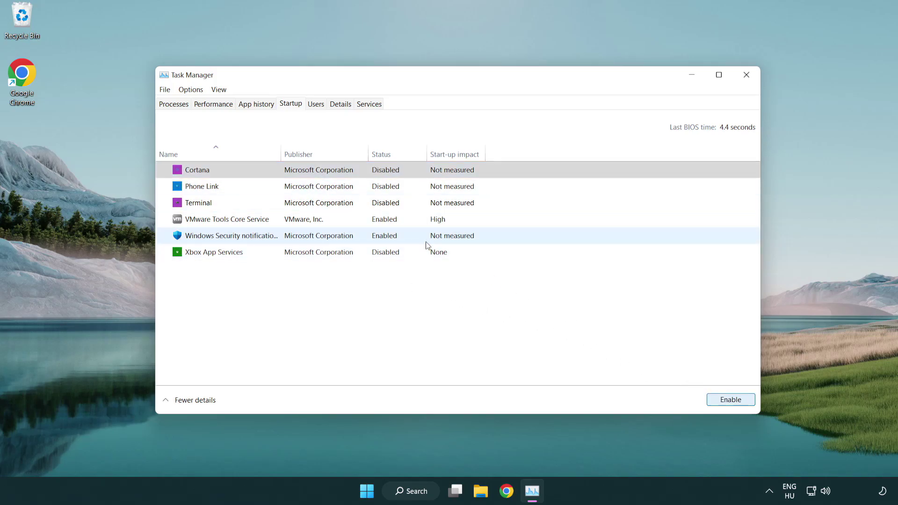
pyautogui.click(731, 400)
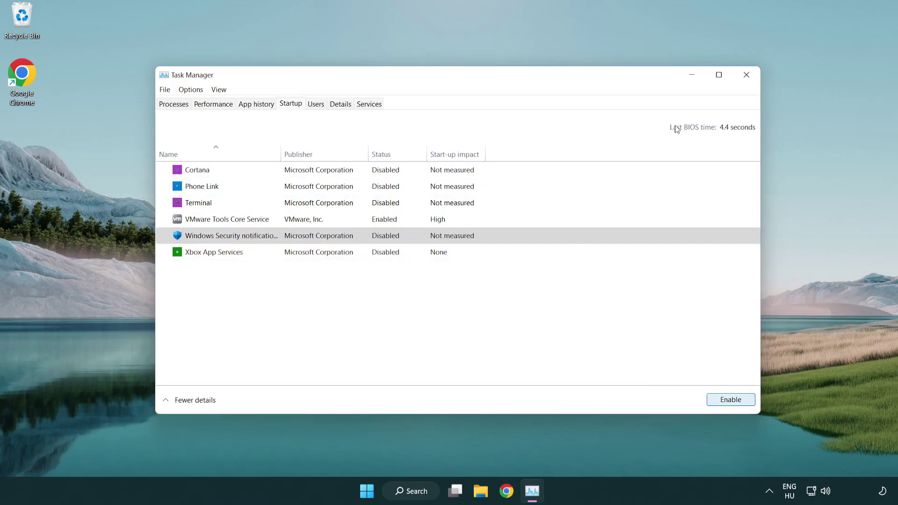
pyautogui.click(747, 76)
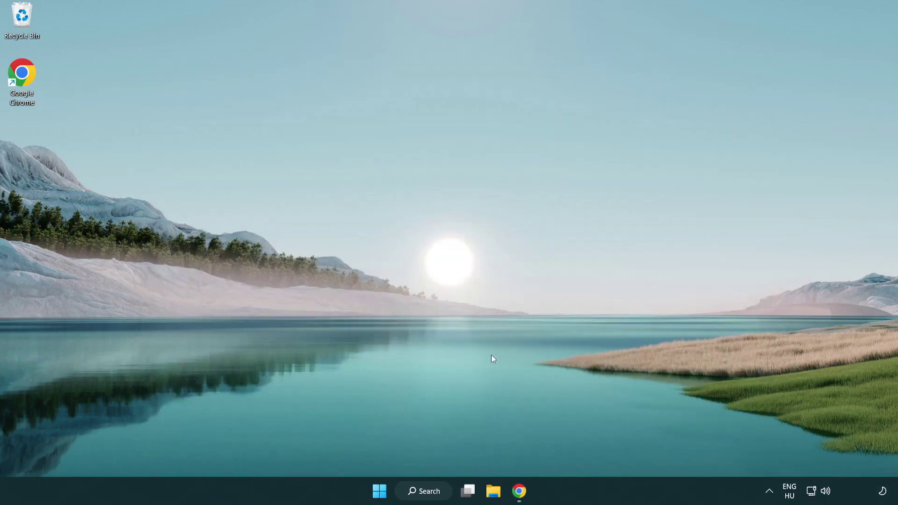
# Download the DirectX End-User Runtime Web Installer (dxwebsetup.exe) from Microsoft's page in Chrome.
pyautogui.click(519, 492)
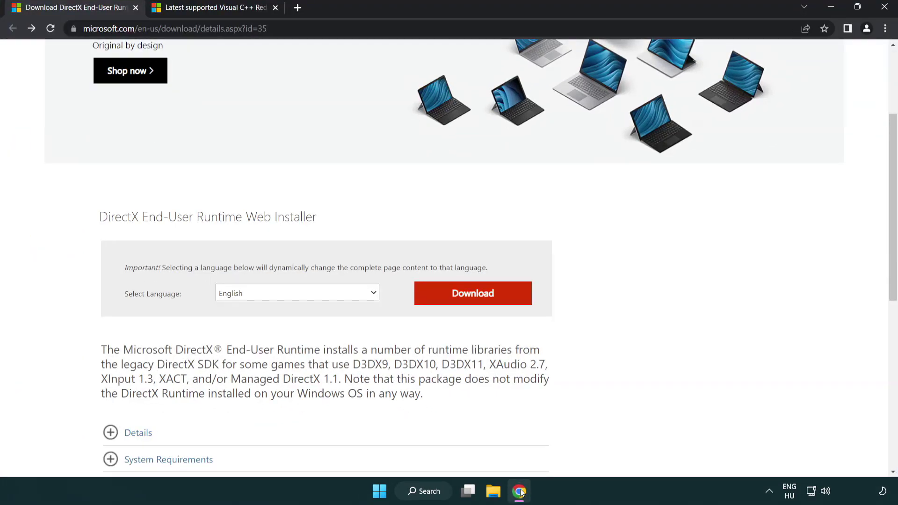
pyautogui.scroll(3, 373, 399)
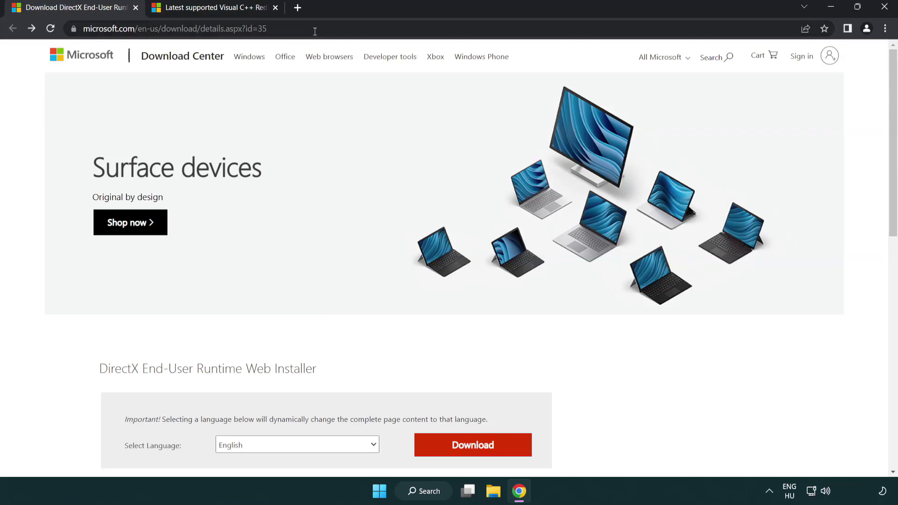
pyautogui.click(371, 28)
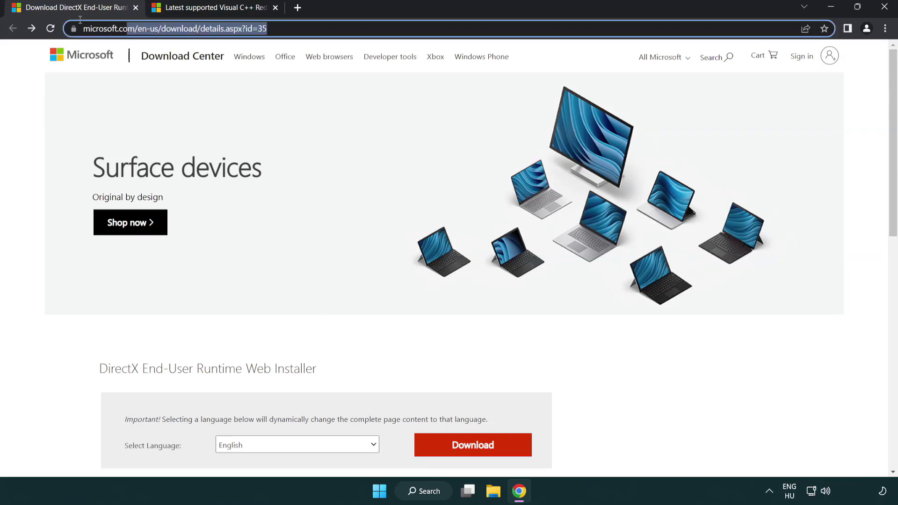
pyautogui.click(862, 204)
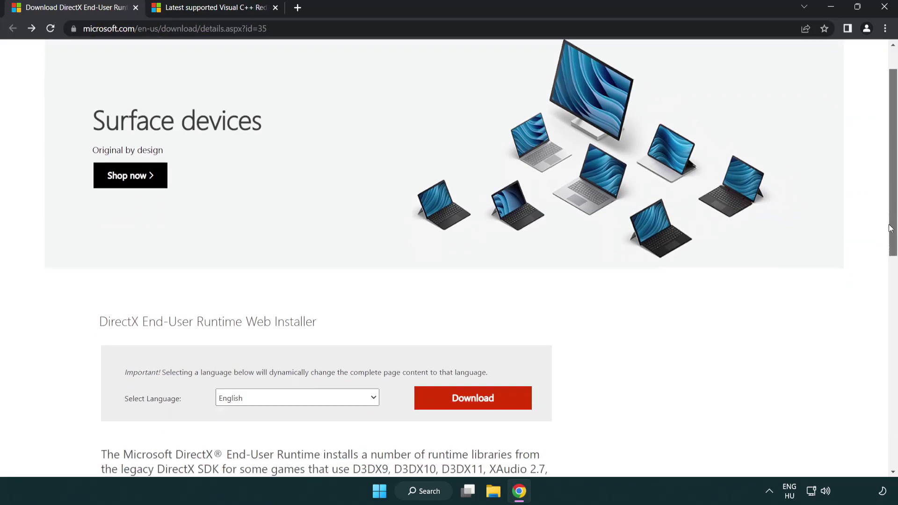
pyautogui.moveTo(891, 203); pyautogui.dragTo(892, 263)
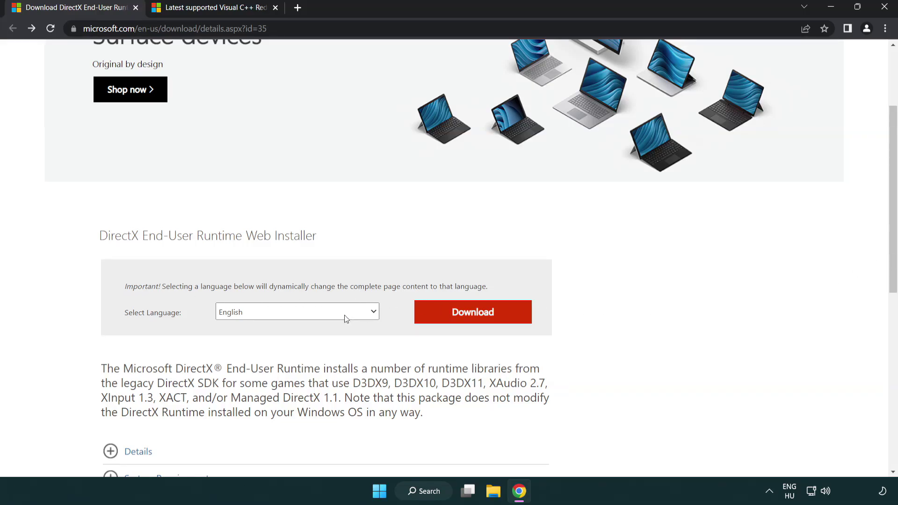
pyautogui.click(477, 319)
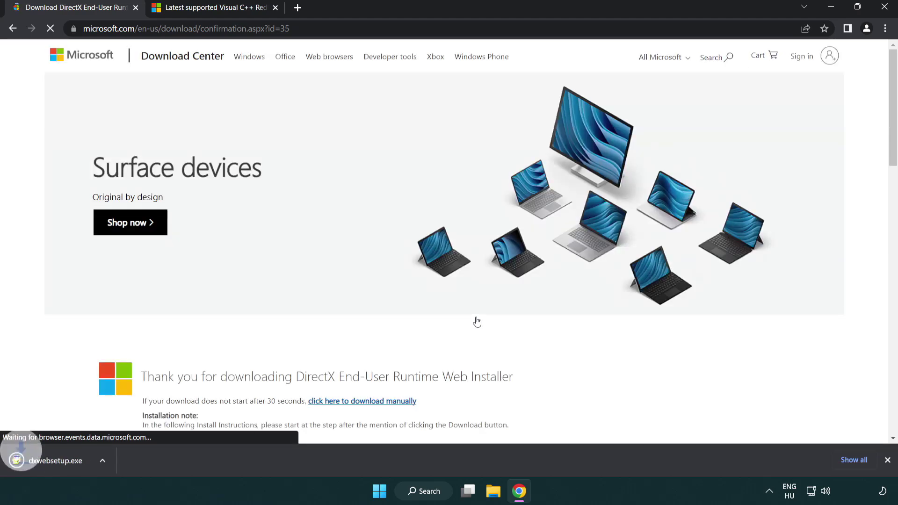
# Run dxwebsetup.exe, accept the license, decline Bing Bar, and finish with DirectX already current.
pyautogui.click(58, 463)
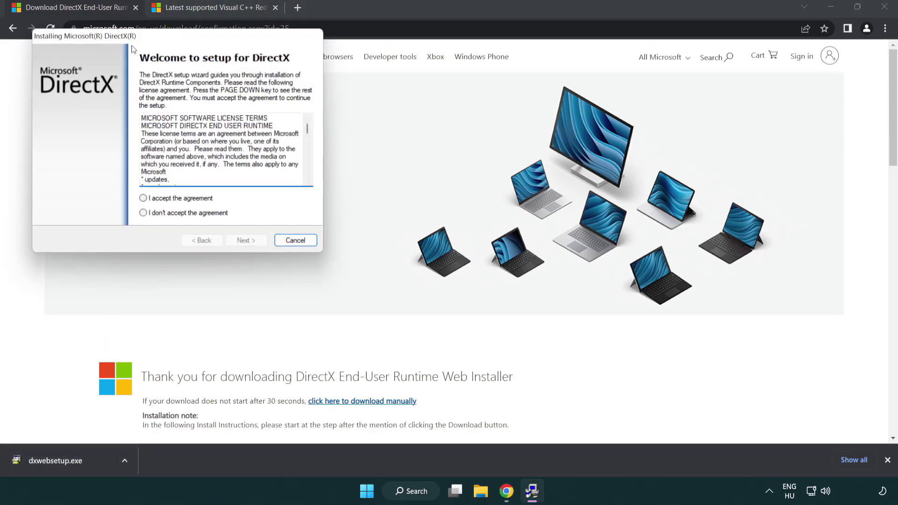
pyautogui.moveTo(132, 39); pyautogui.dragTo(398, 138)
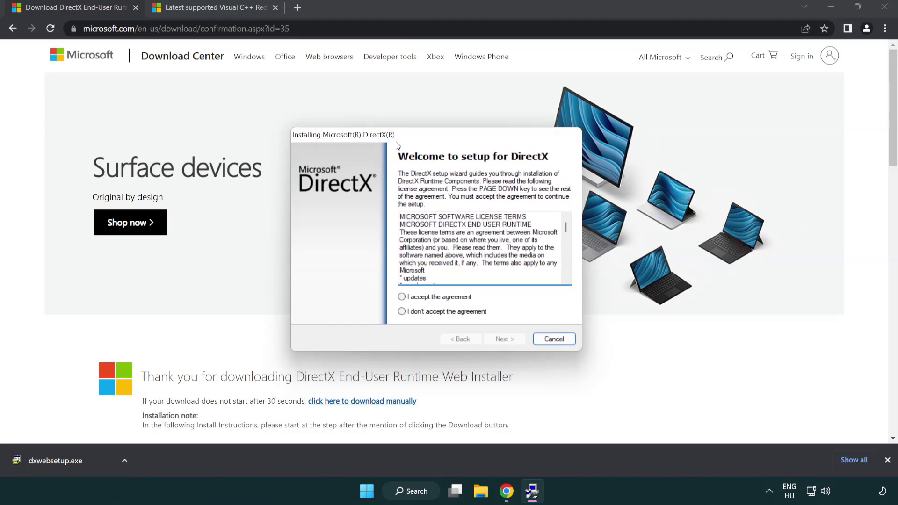
pyautogui.moveTo(566, 229); pyautogui.dragTo(567, 278)
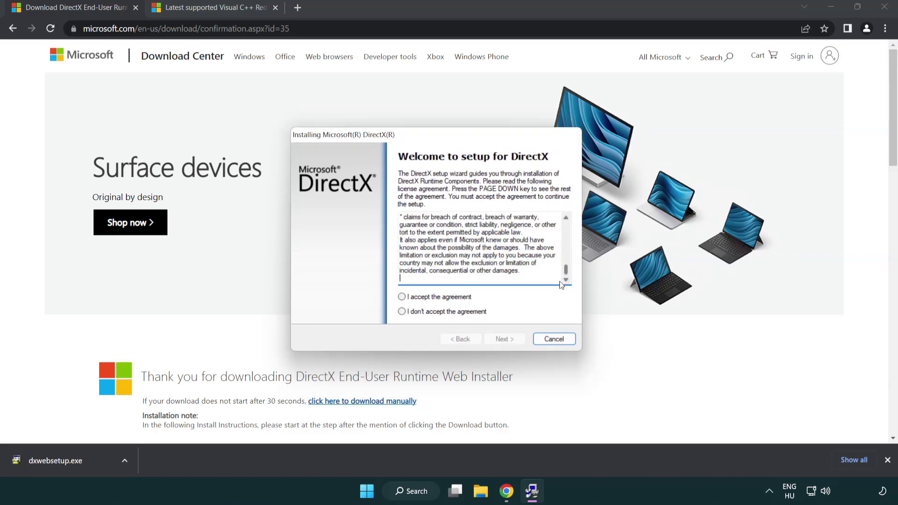
pyautogui.click(402, 299)
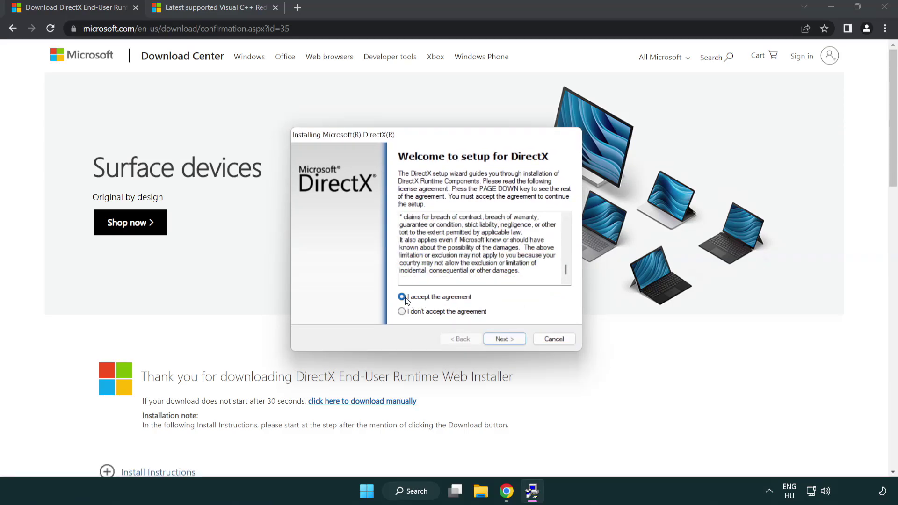
pyautogui.click(502, 340)
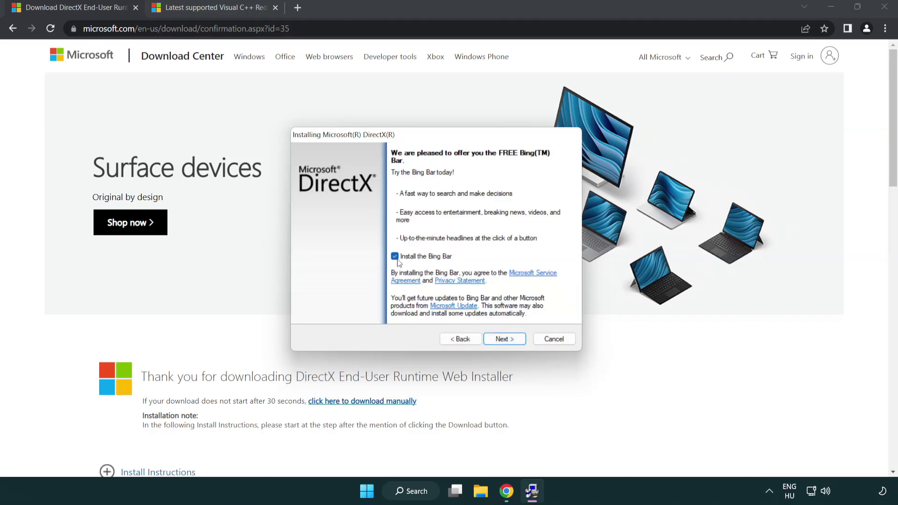
pyautogui.click(506, 337)
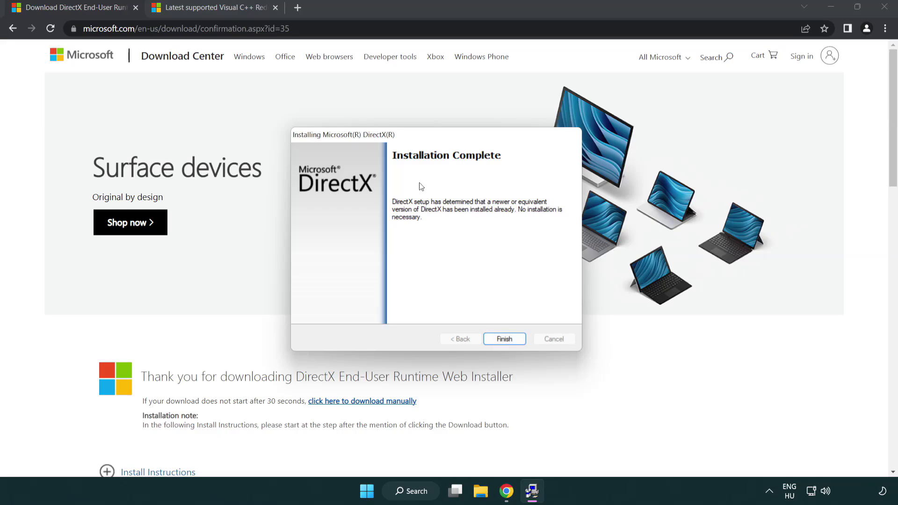
pyautogui.click(505, 338)
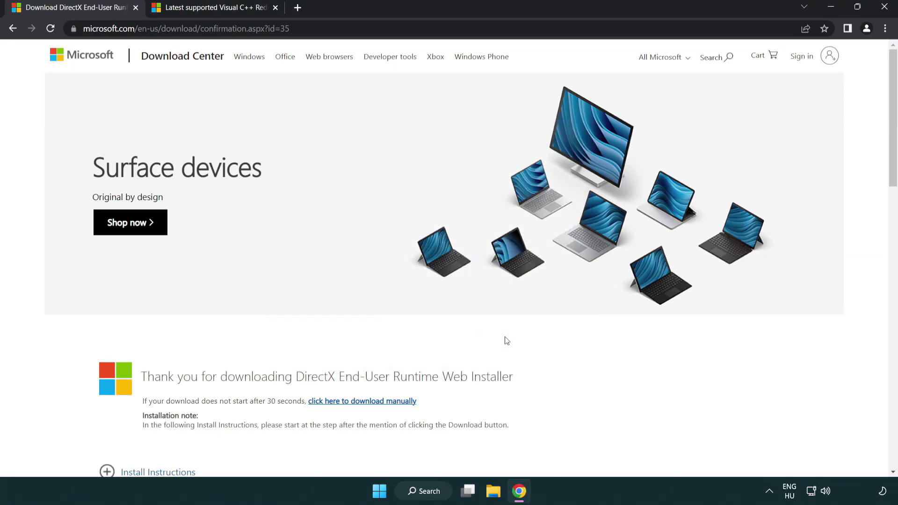
# Close the DirectX tab and download the ARM64, x86 and x64 Visual C++ 2015–2022 redistributables.
pyautogui.click(137, 8)
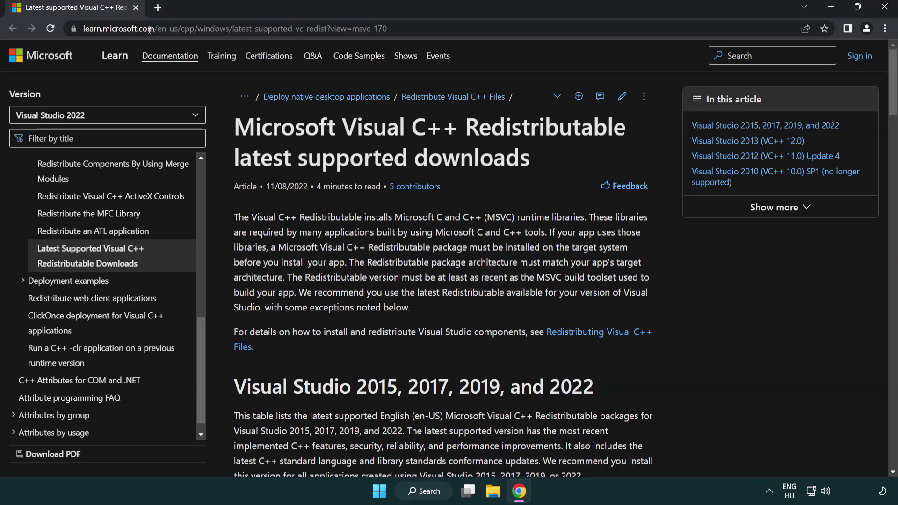
pyautogui.click(384, 29)
pyautogui.moveTo(211, 29); pyautogui.dragTo(479, 32)
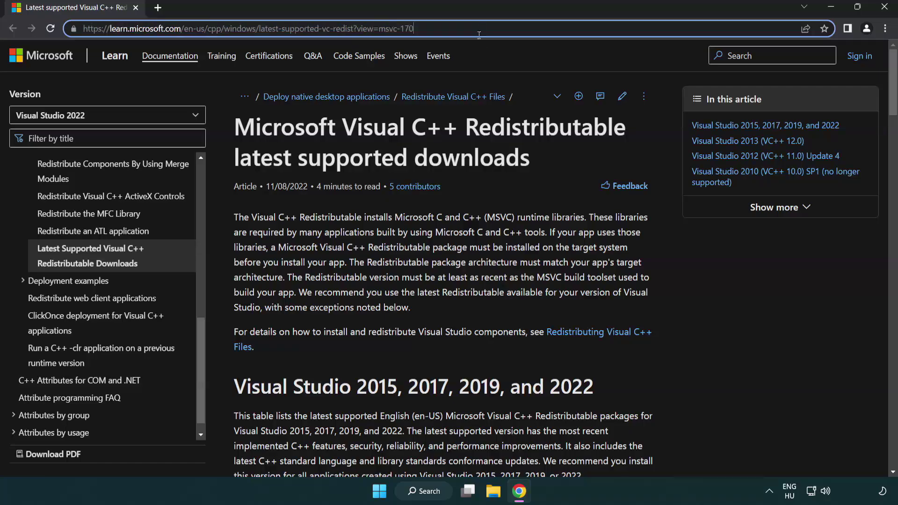
pyautogui.click(463, 155)
pyautogui.scroll(-5, 463, 155)
pyautogui.scroll(-3, 464, 156)
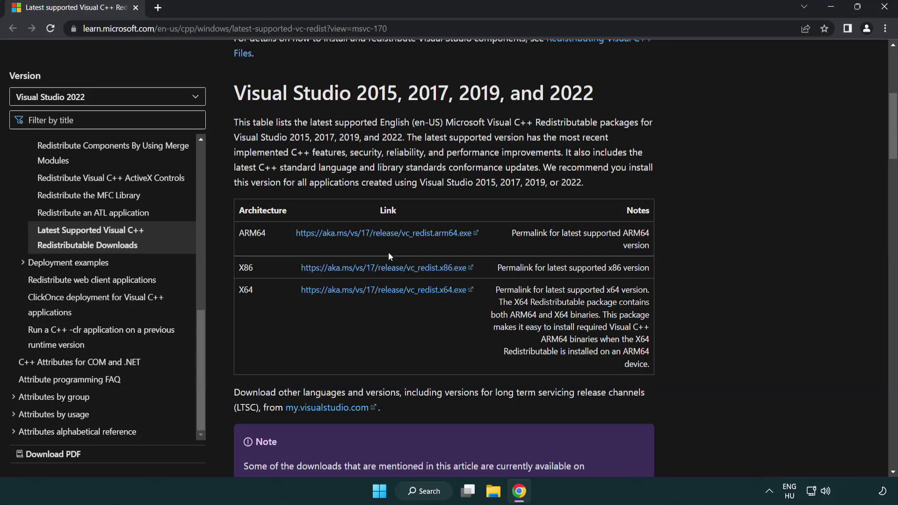
pyautogui.click(365, 233)
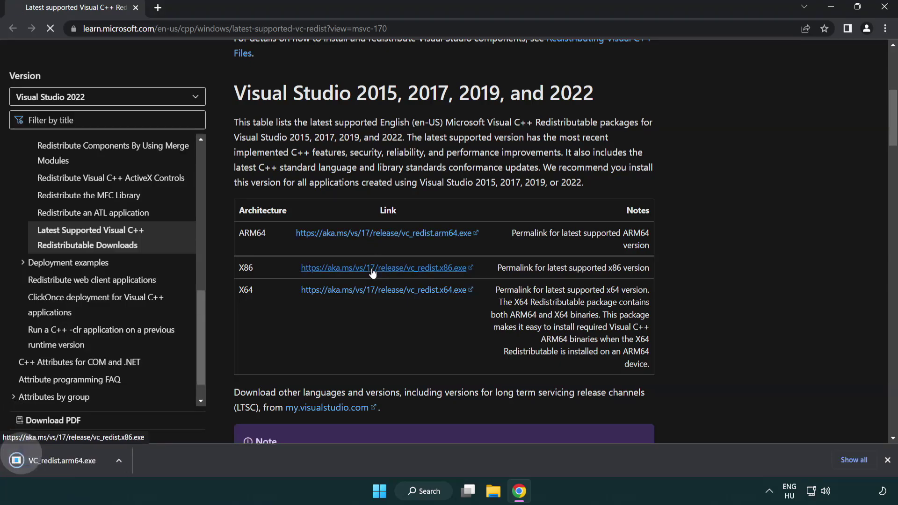
pyautogui.click(375, 290)
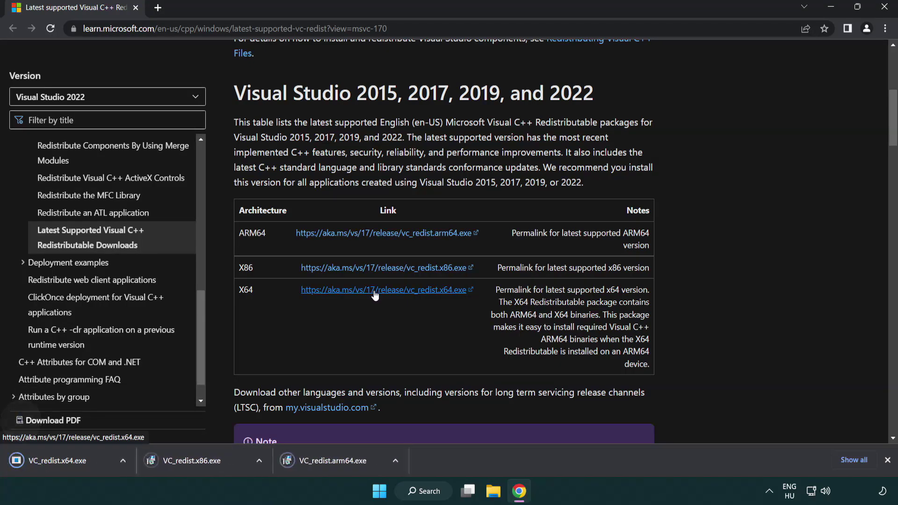
# Run the ARM64 redistributable installer with the license accepted, then dismiss its unsupported-processor failure.
pyautogui.click(343, 463)
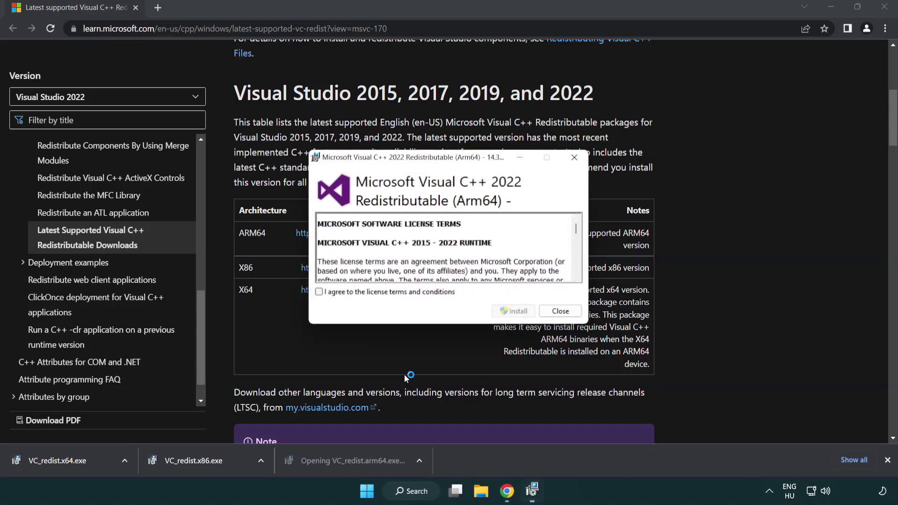
pyautogui.moveTo(576, 223); pyautogui.dragTo(578, 274)
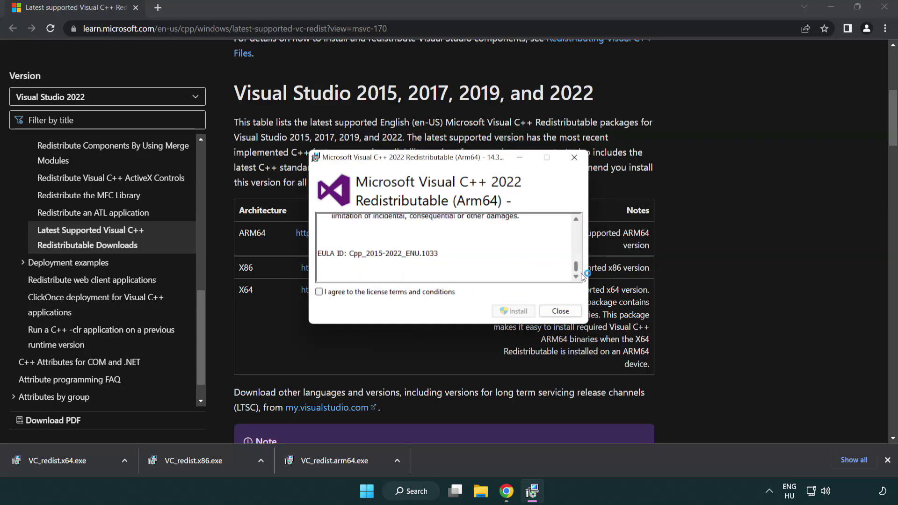
pyautogui.click(319, 292)
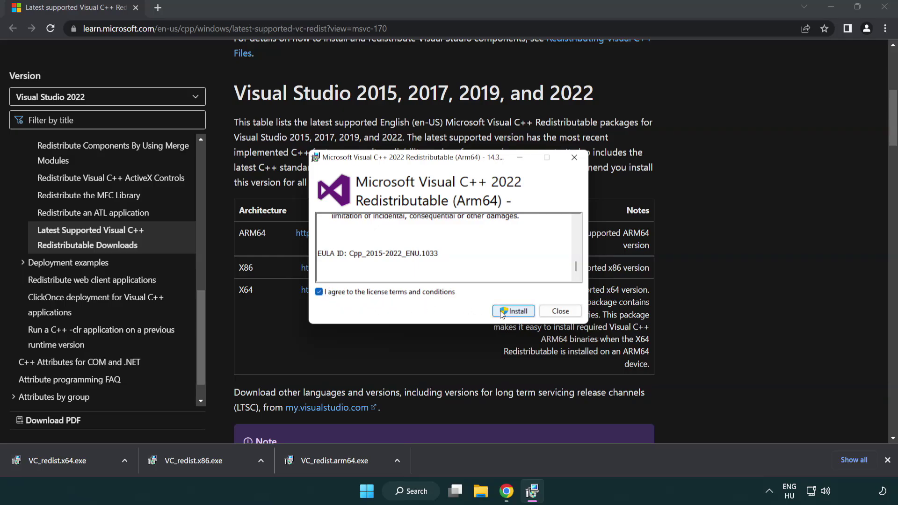
pyautogui.click(500, 312)
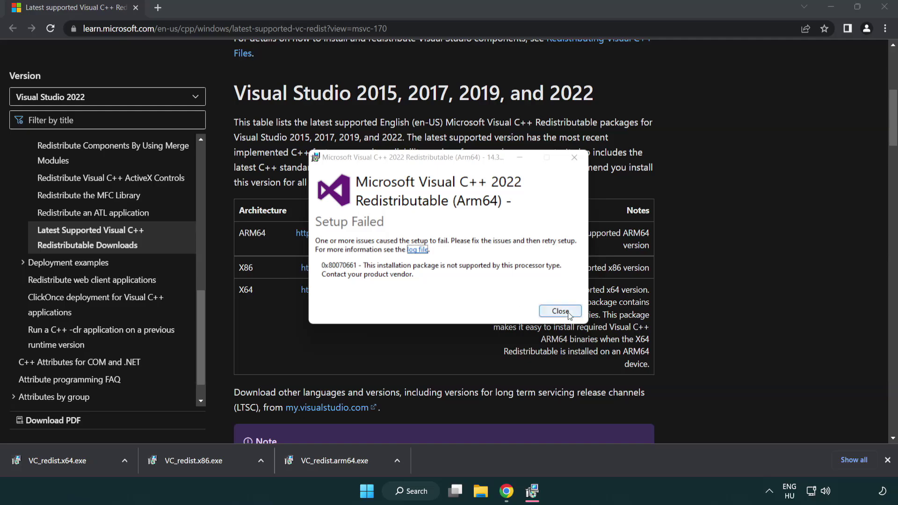
pyautogui.click(561, 311)
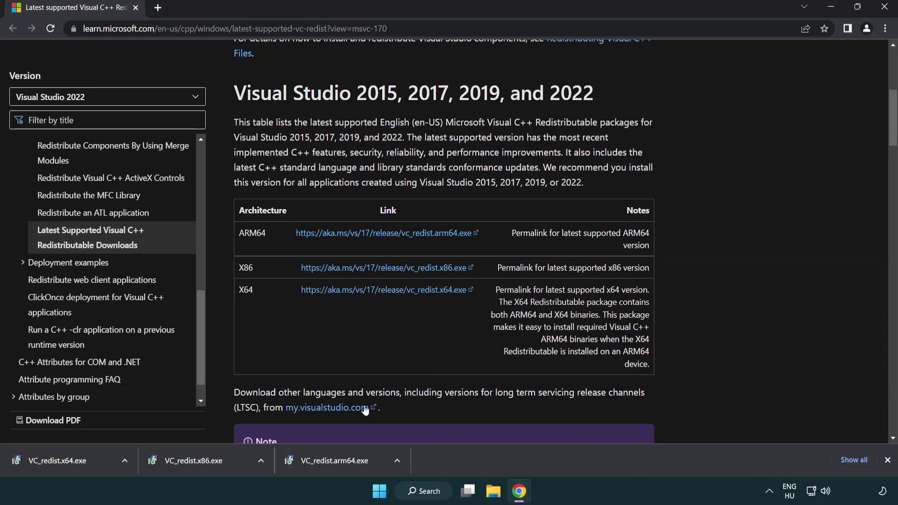
# Install the x86 and x64 Visual C++ 2015–2022 redistributables (14.34.31931), postponing the restart.
pyautogui.click(200, 466)
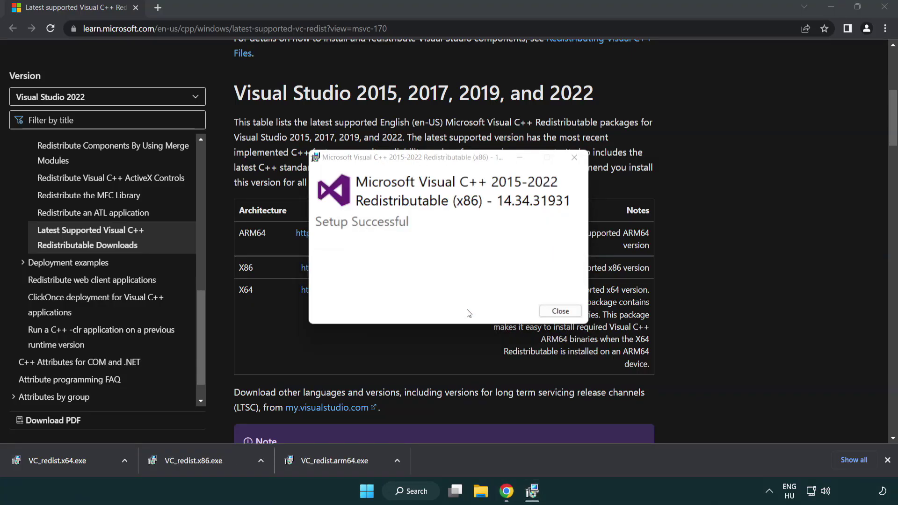
pyautogui.click(560, 311)
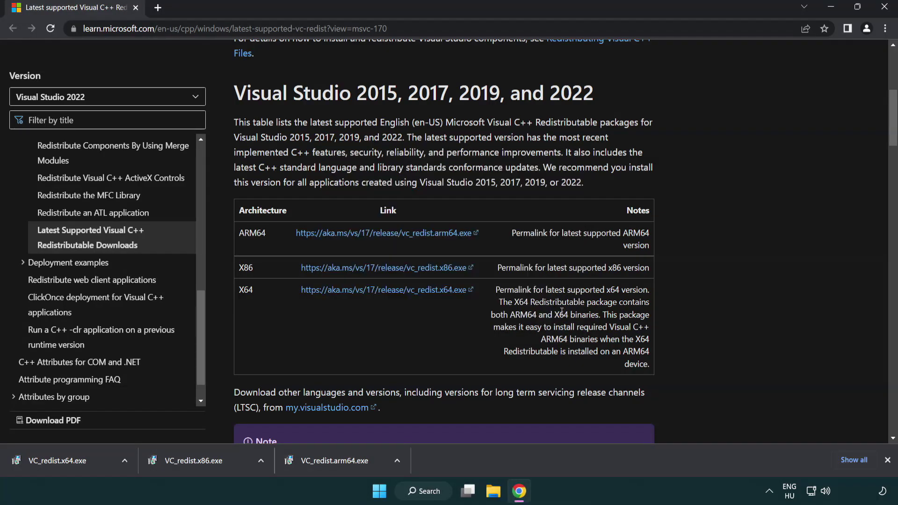
pyautogui.click(67, 459)
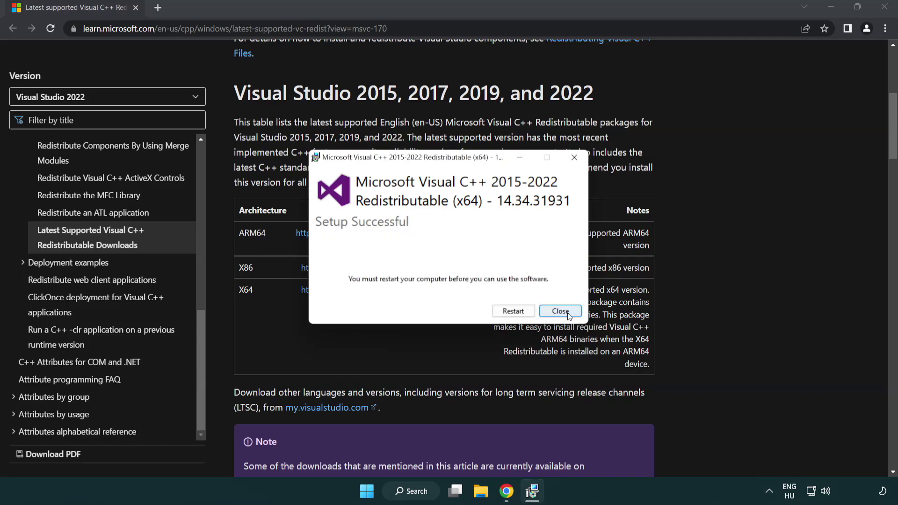
pyautogui.click(569, 314)
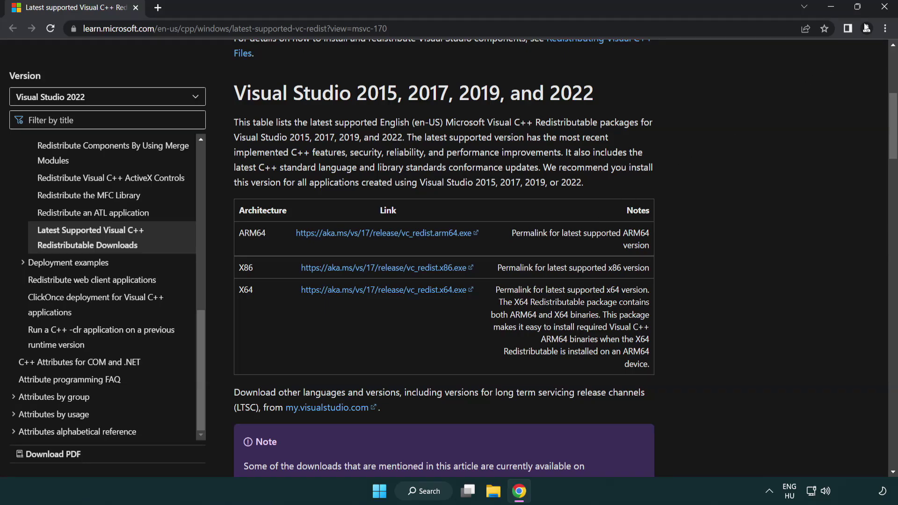
# Close Chrome and launch Command Prompt as administrator from a 'cmd' search.
pyautogui.click(886, 8)
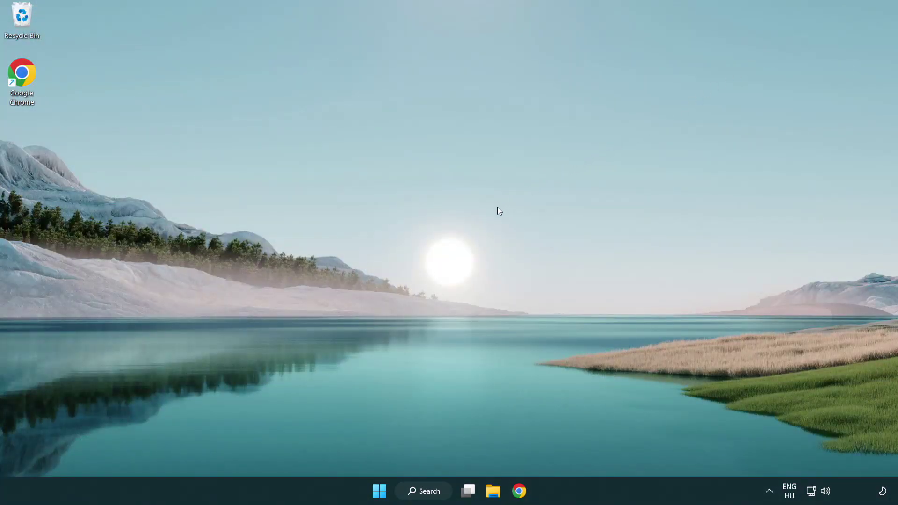
pyautogui.click(412, 492)
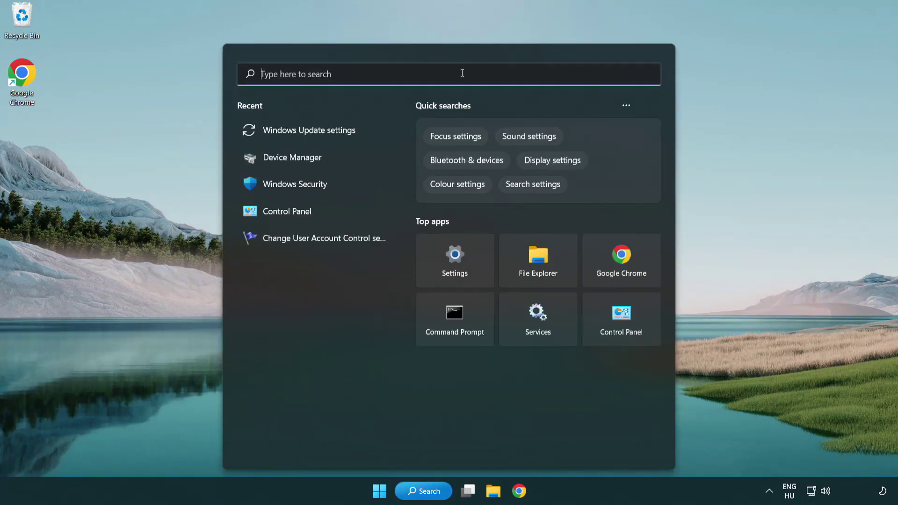
pyautogui.write('cmd')
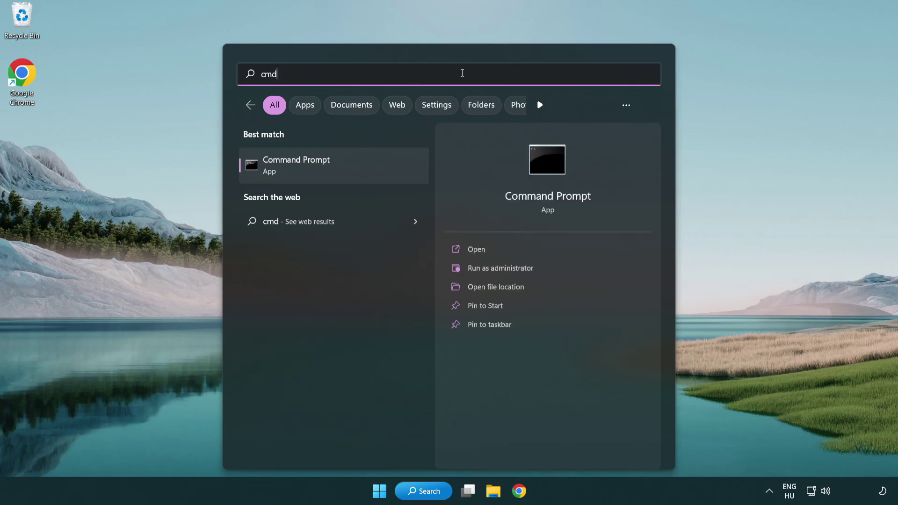
pyautogui.rightClick(346, 172)
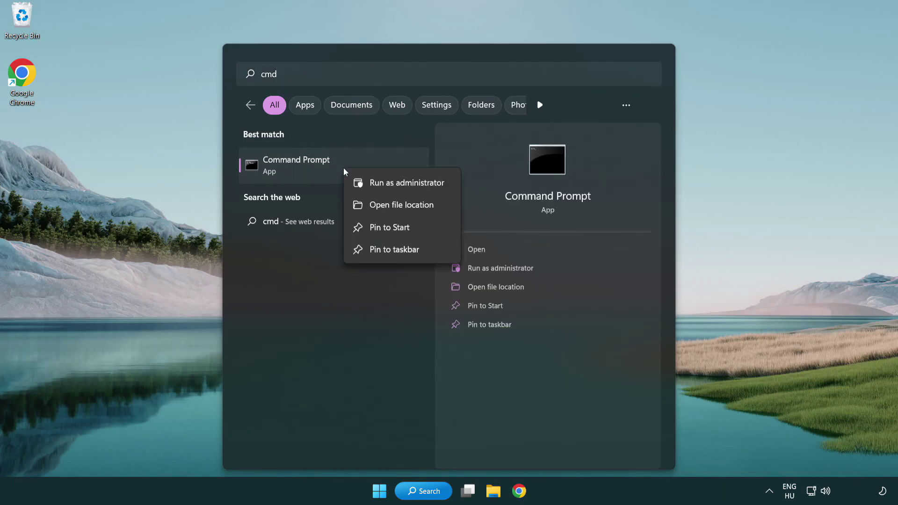
pyautogui.click(406, 187)
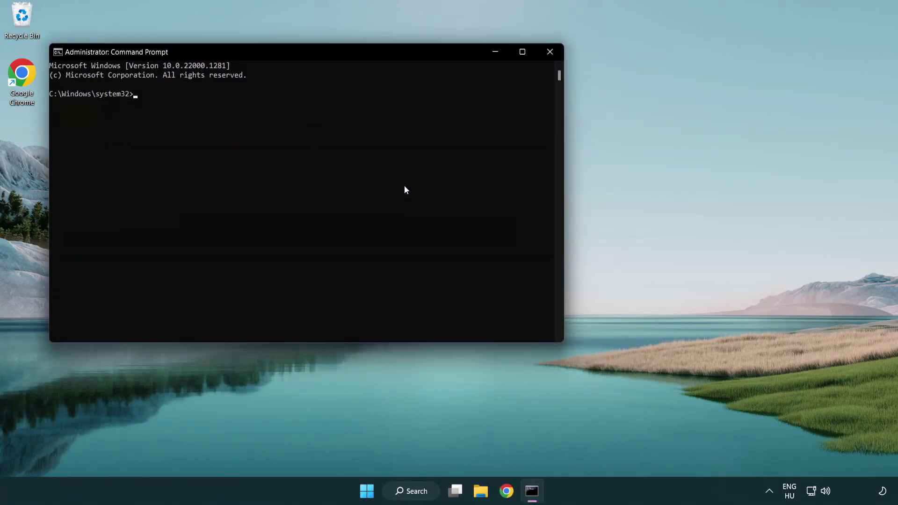
# Centre the window, run 'sfc /scannow' until it reports no integrity violations, then close it.
pyautogui.moveTo(323, 50); pyautogui.dragTo(451, 92)
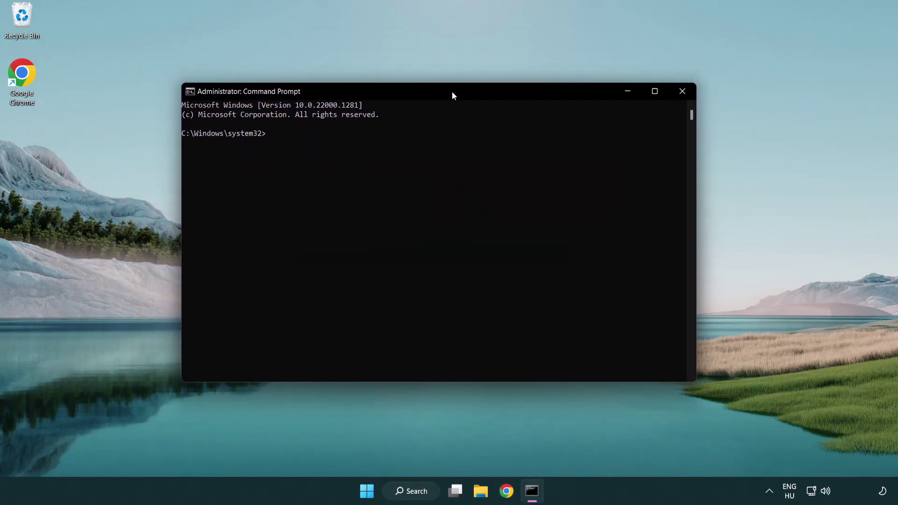
pyautogui.write('sfc /sc')
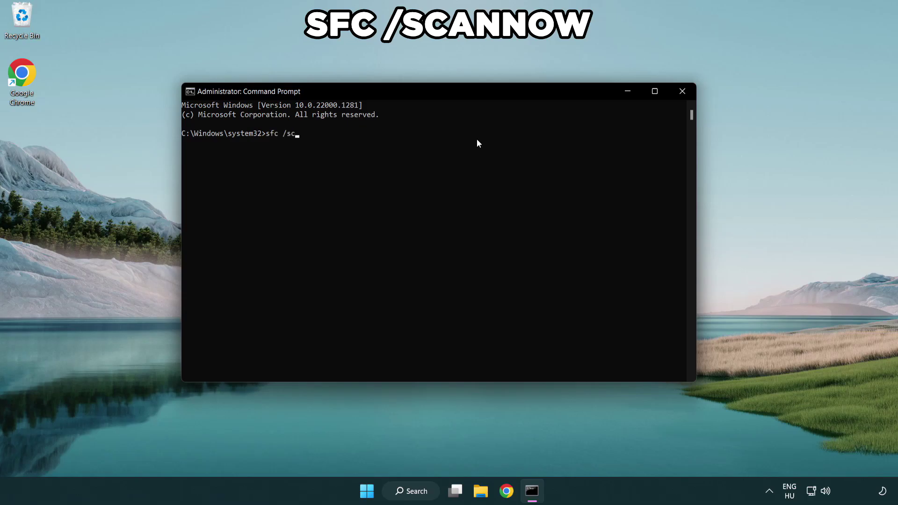
pyautogui.write('annow')
pyautogui.press('Return')
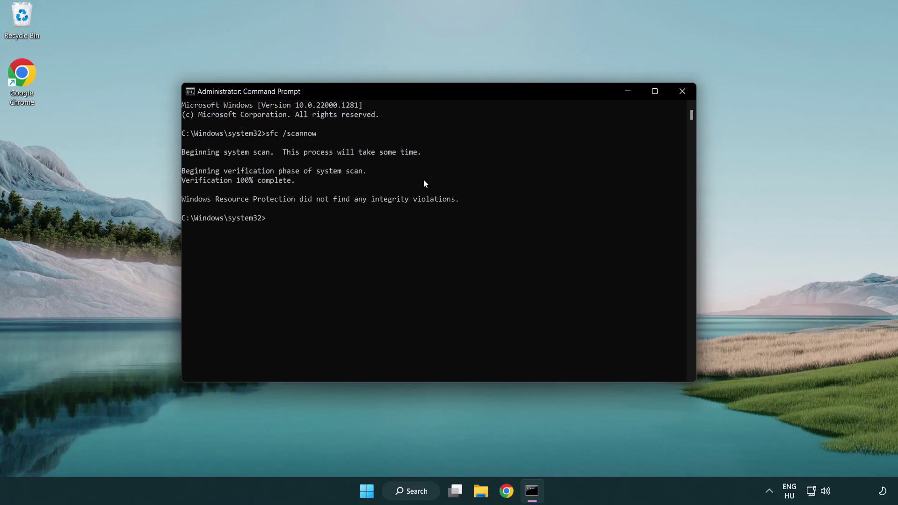
pyautogui.click(683, 91)
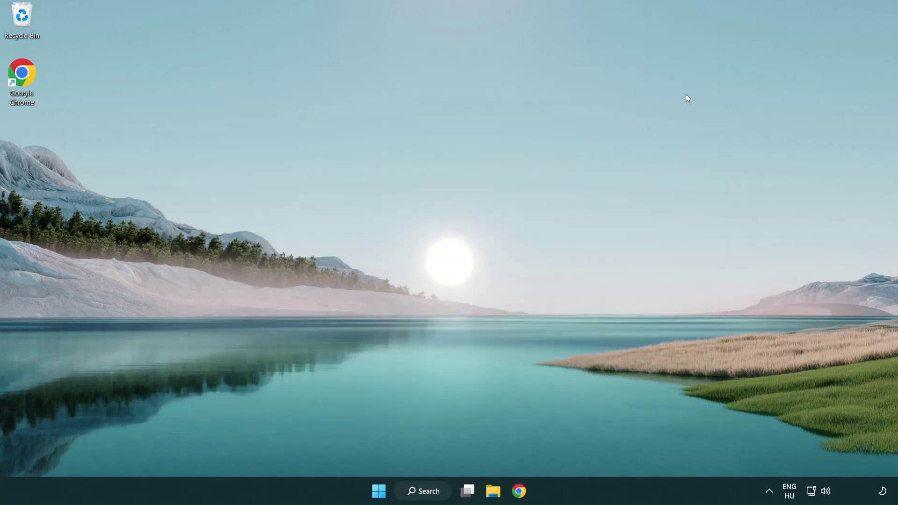
# Bring up the Start menu's power options showing Sleep, Shut down and Restart.
pyautogui.click(379, 492)
pyautogui.click(596, 451)
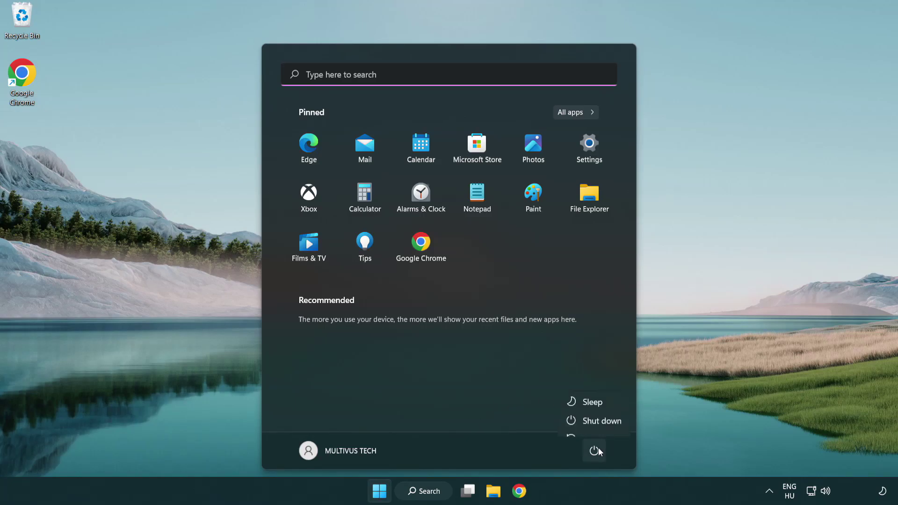